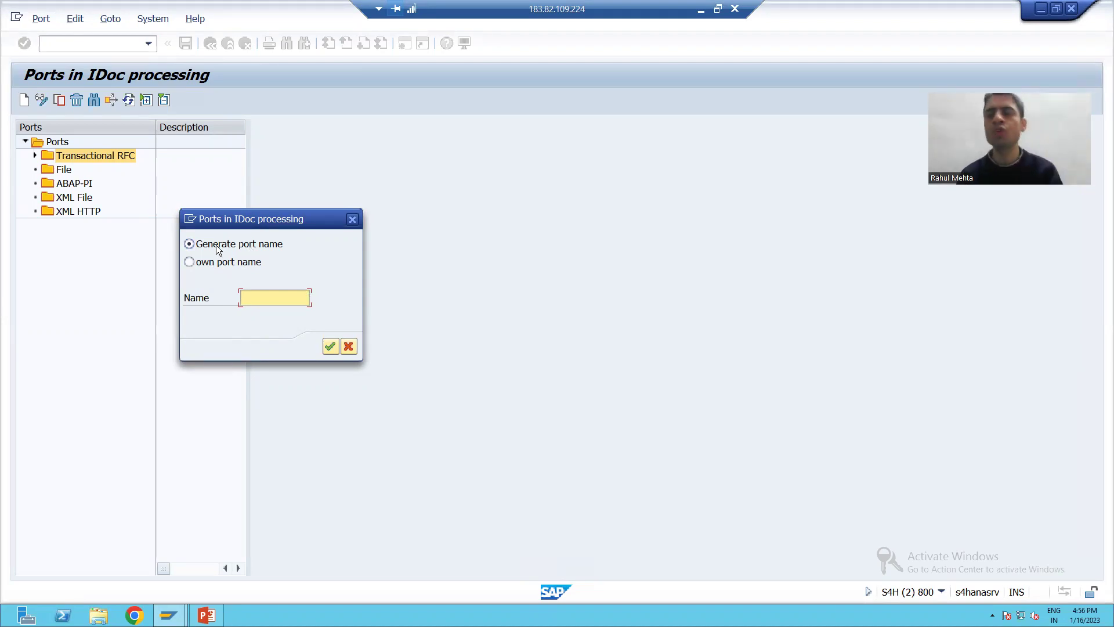
Step: Create a transactional RFC port with a system-generated port name
click(329, 347)
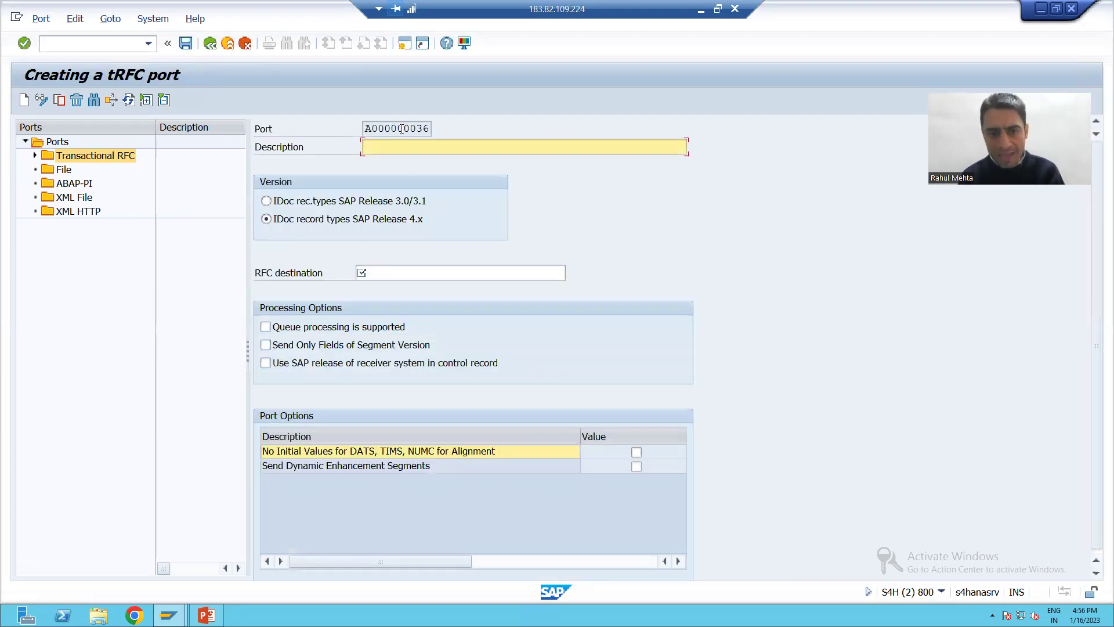
click(402, 128)
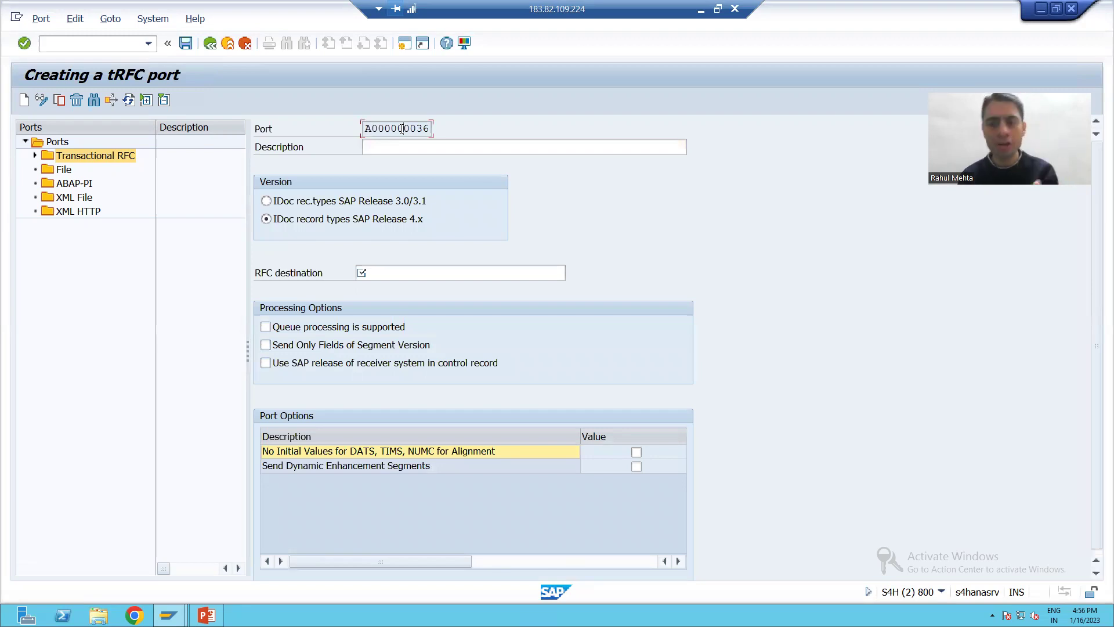
click(367, 128)
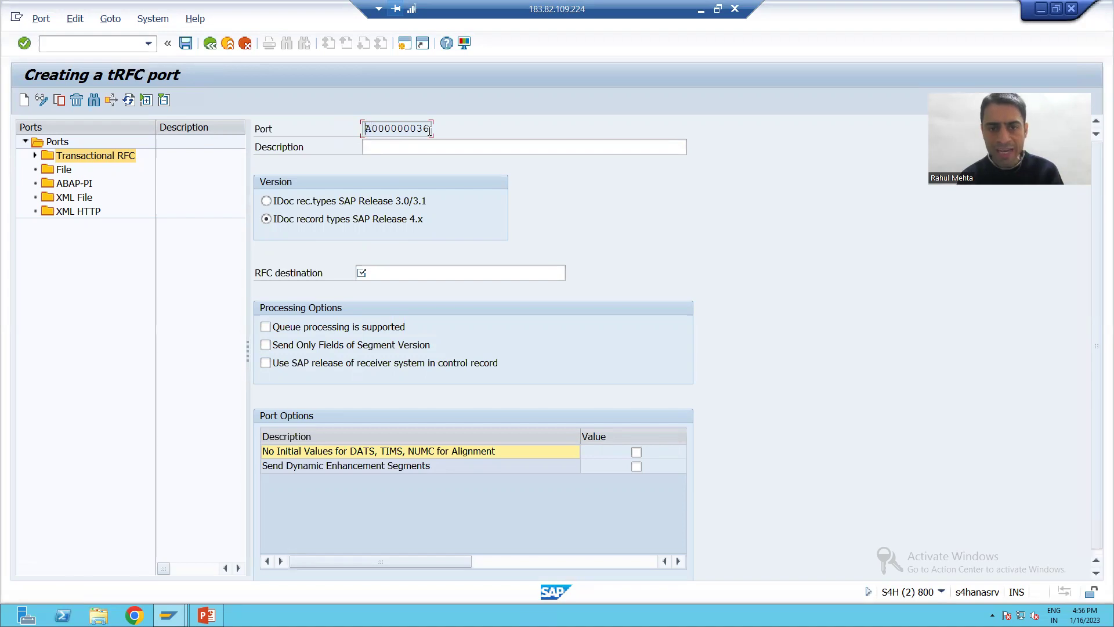
key(End)
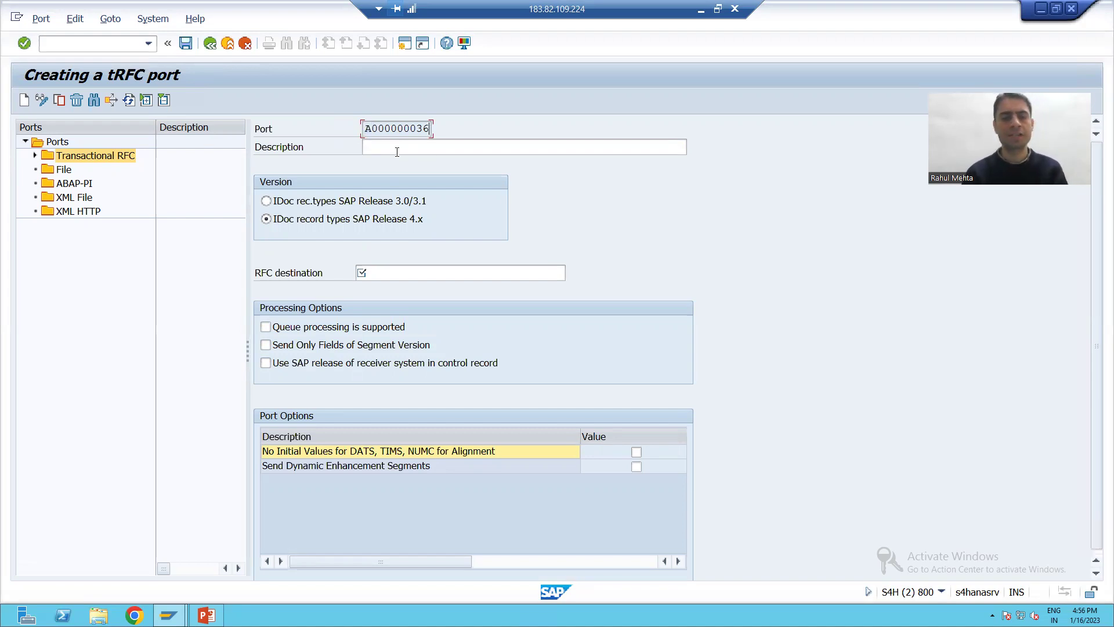
Step: Enter "TRFC Port for Employe IDOC's" as the port's description
click(395, 151)
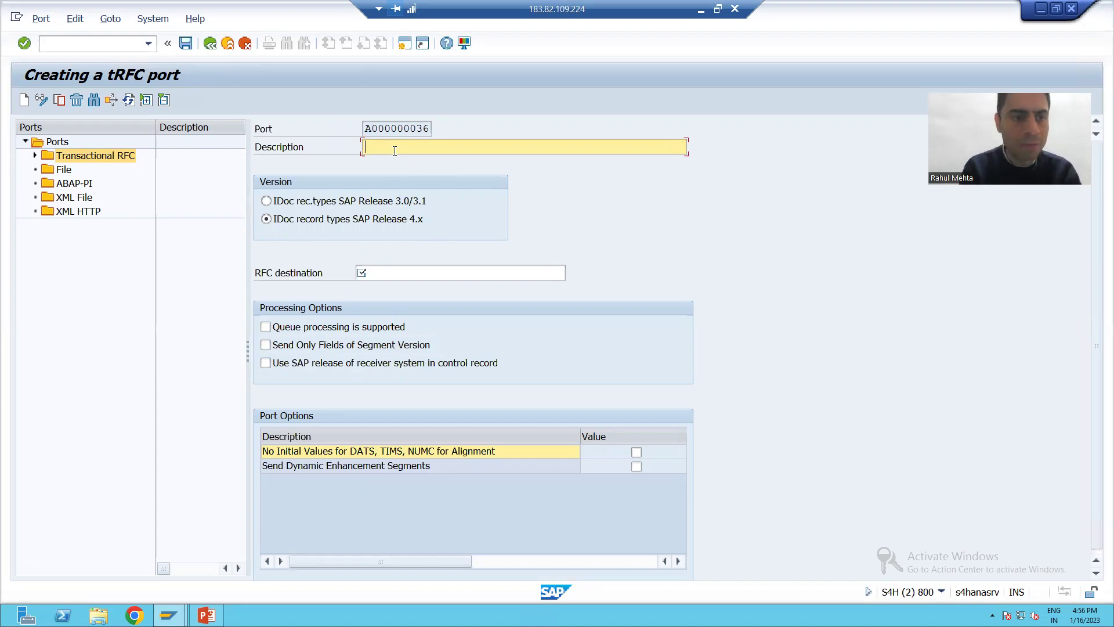
text(TRC)
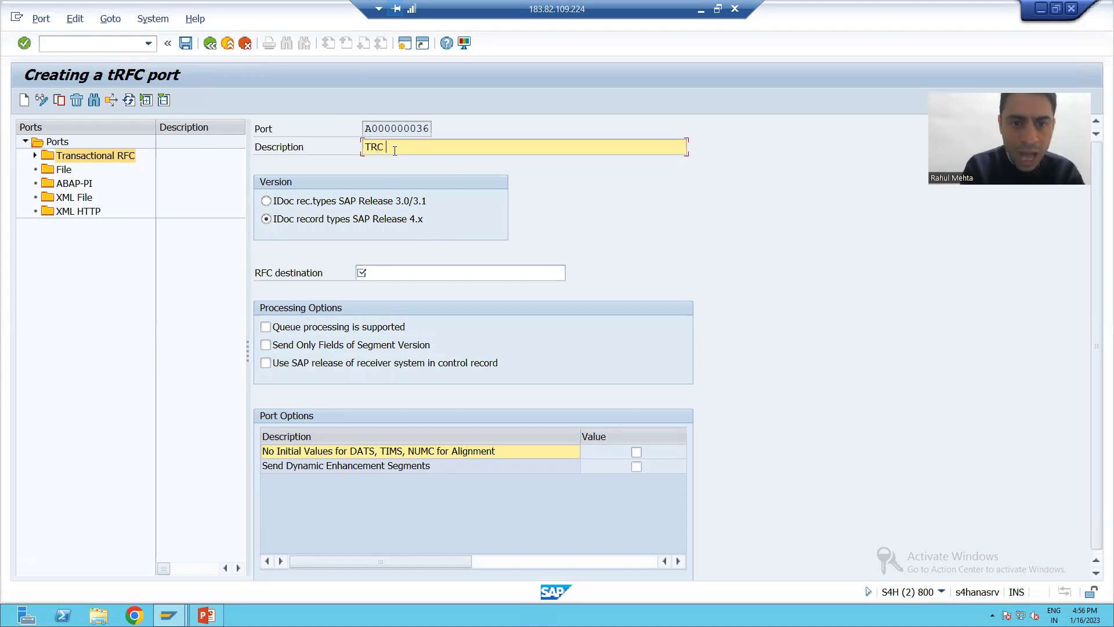
key(BackSpace)
key(BackSpace)
key(BackSpace)
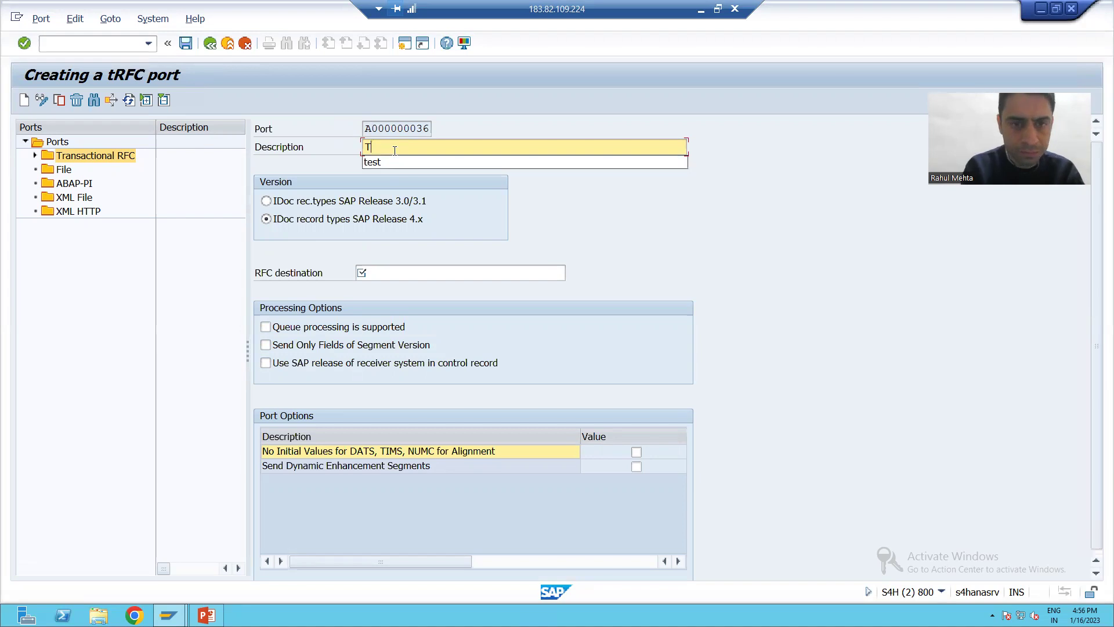
text(RFC f)
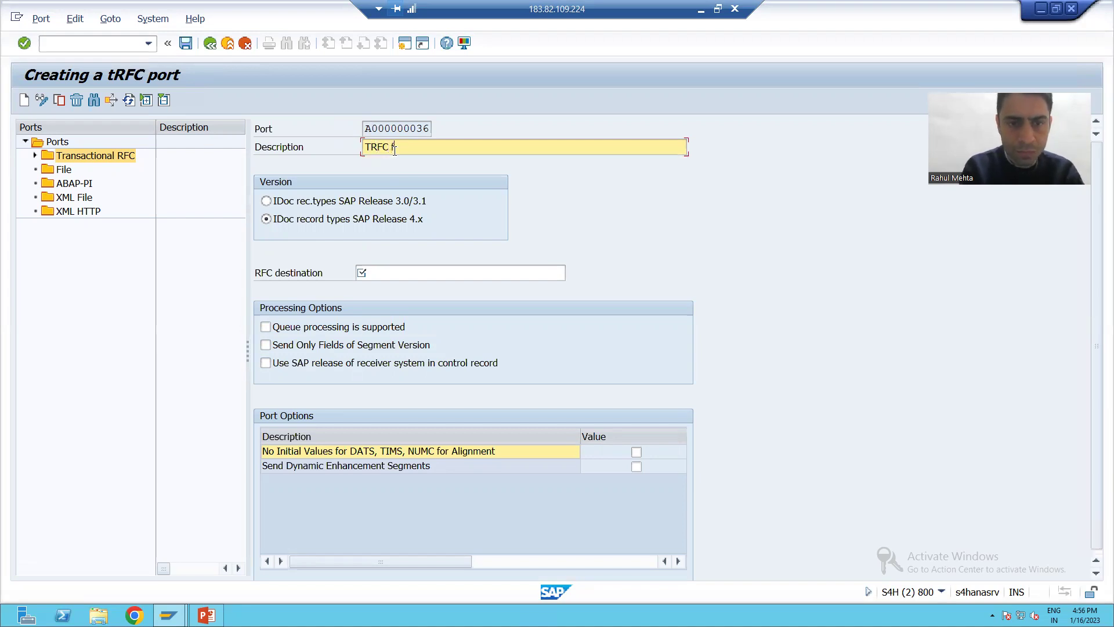
key(BackSpace)
text(POrt for)
key(BackSpace)
key(BackSpace)
key(BackSpace)
key(BackSpace)
key(BackSpace)
key(BackSpace)
key(BackSpace)
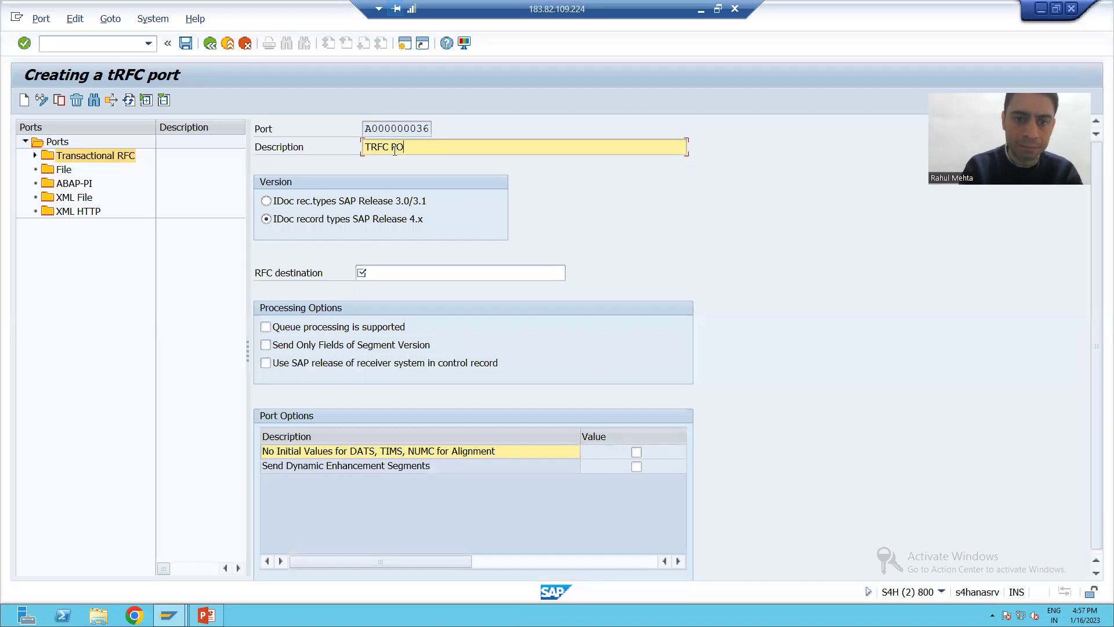
text(ort for )
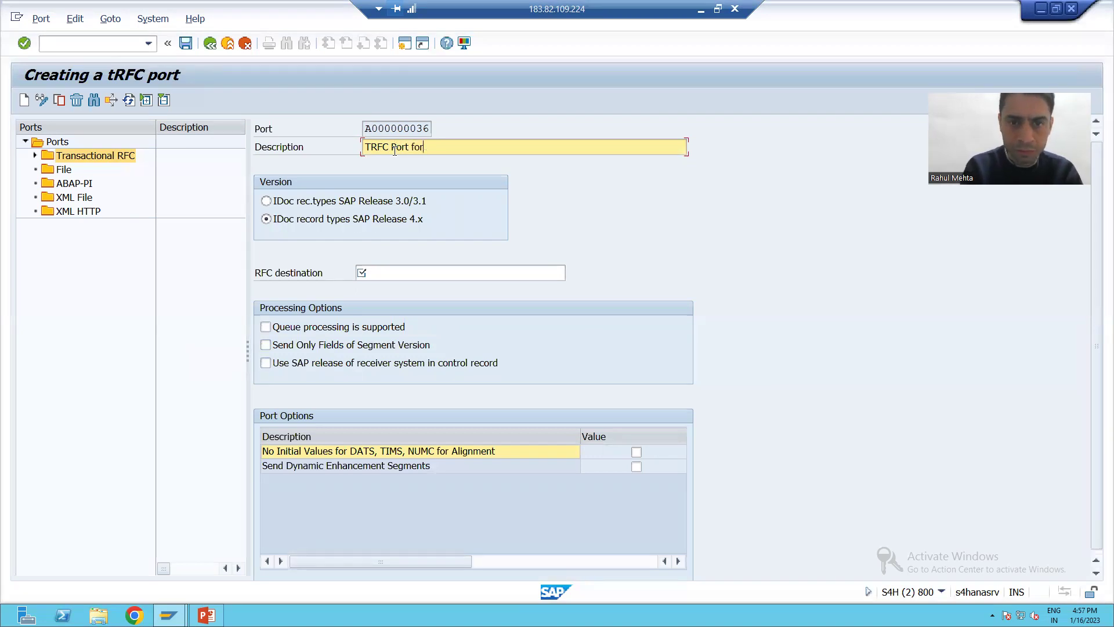
text(Employee)
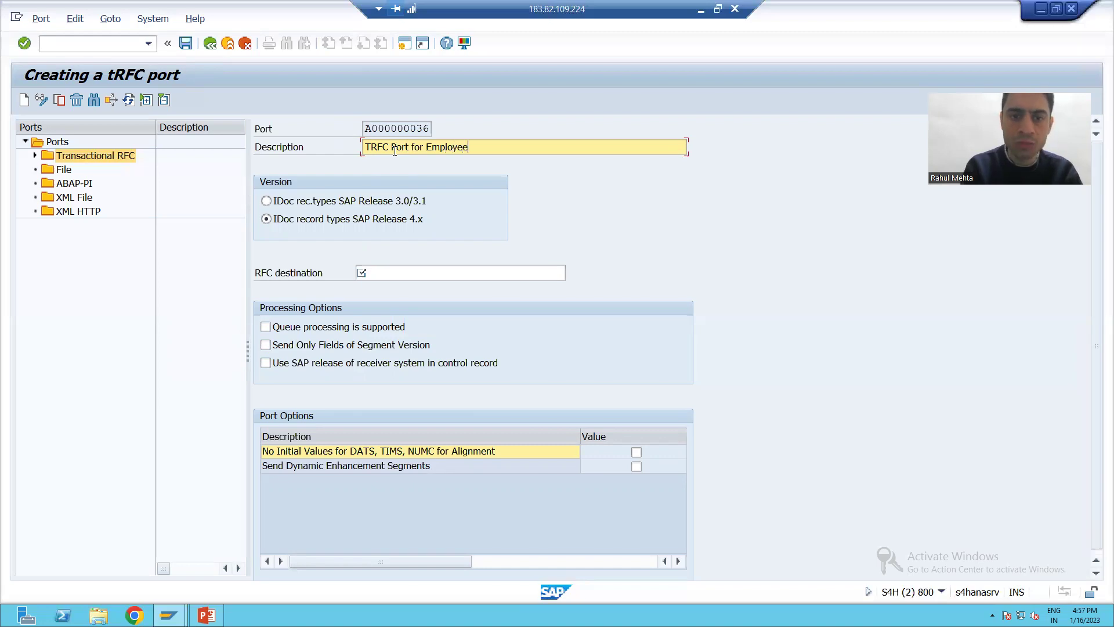
key(BackSpace)
text(ID)
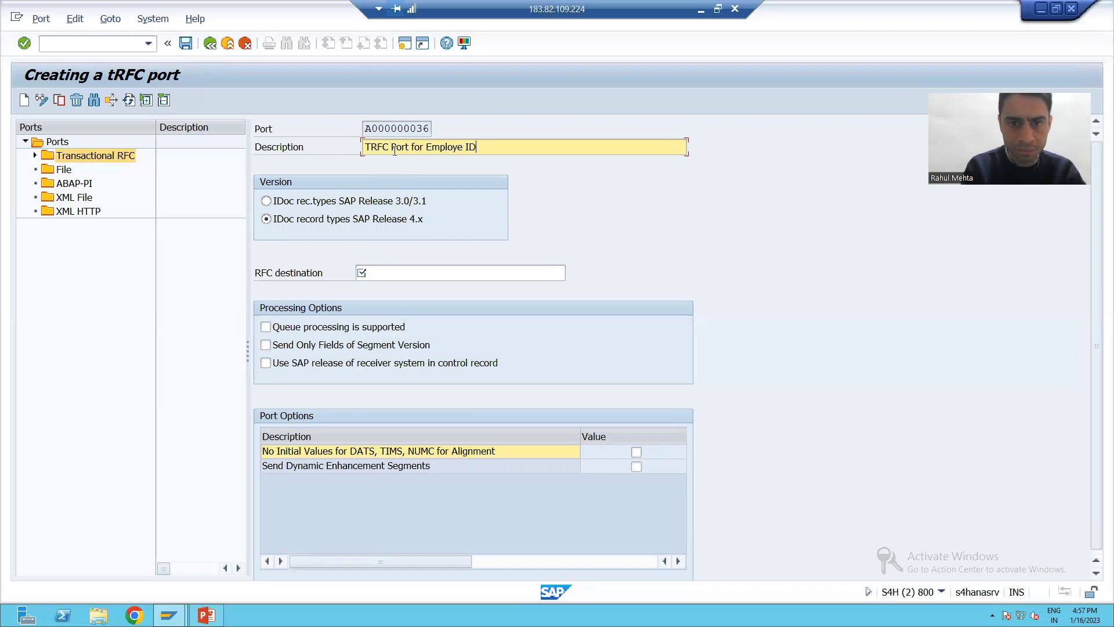
text(OC's)
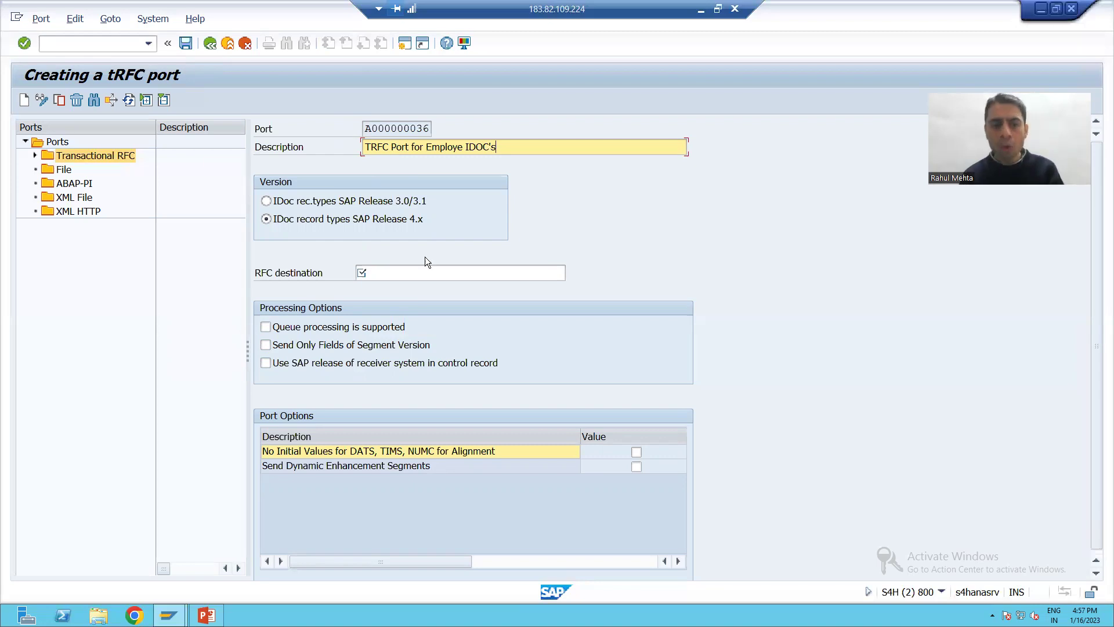
Step: View the RFC connections configuration with transaction SM59 in a new session and return to the port being created
click(416, 276)
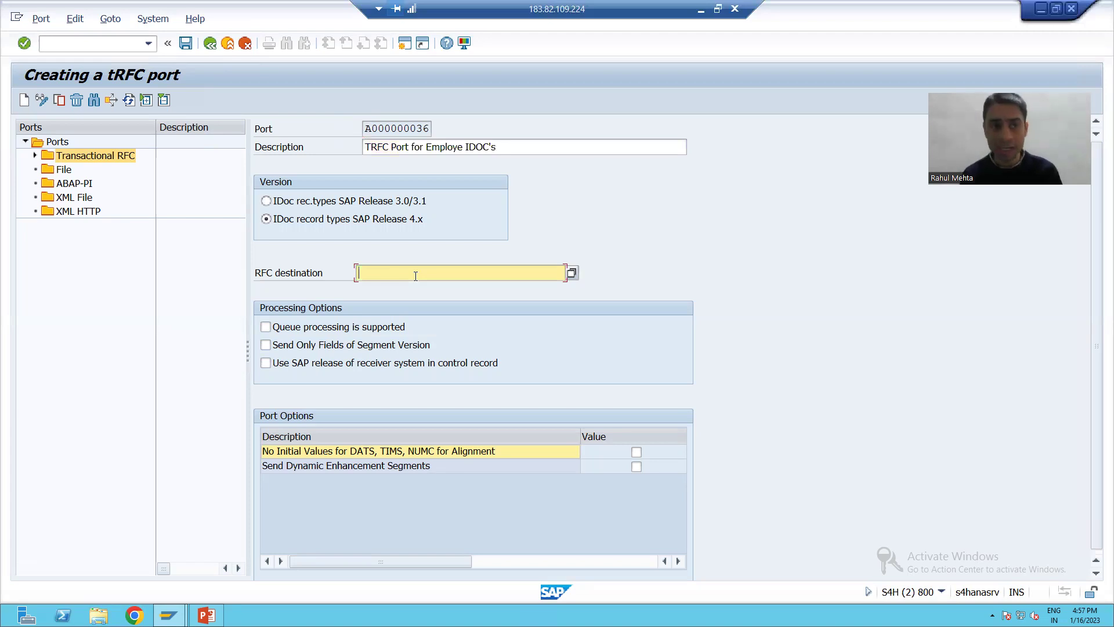
click(56, 45)
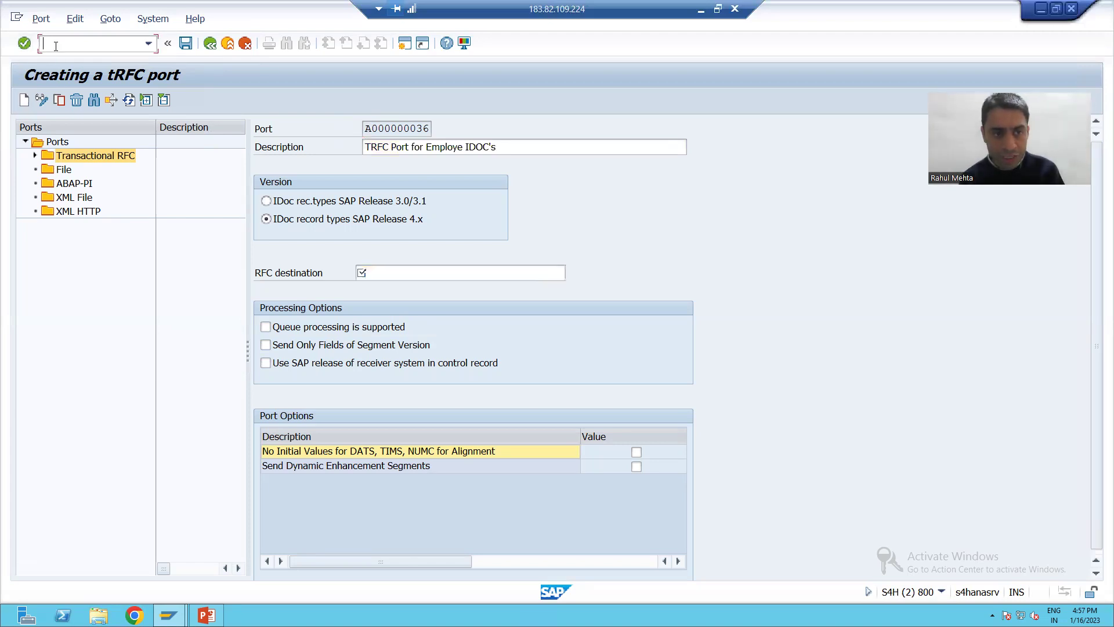
text(/osm)
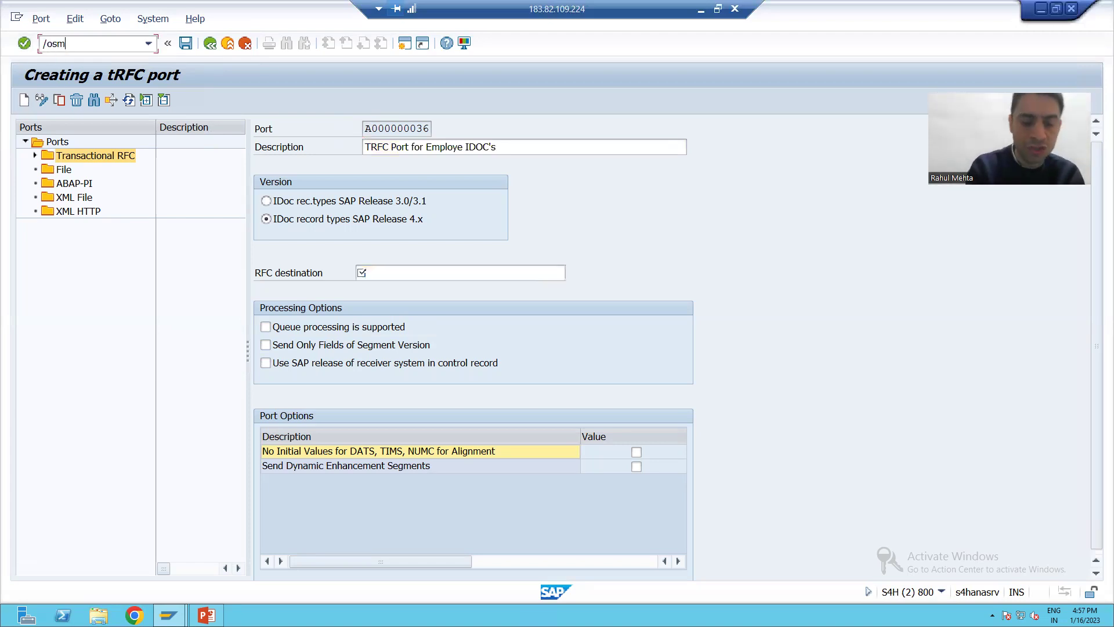
text(59)
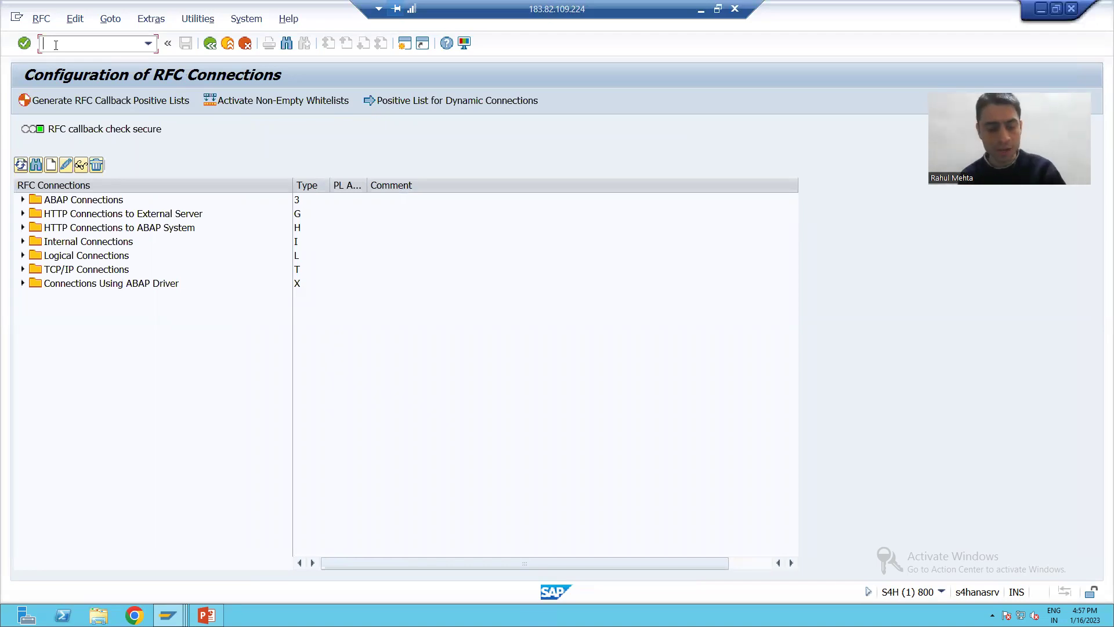
key(alt+Tab)
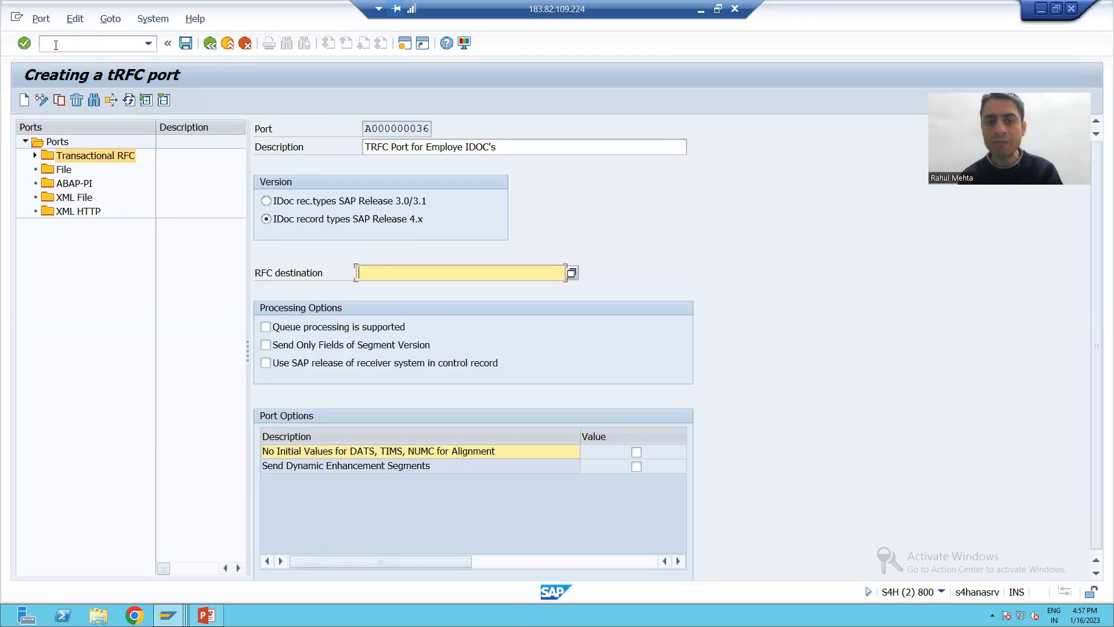
Step: Assign A4HCLNT800_RFC as the port's RFC destination from the list of available destinations and save the port
click(570, 276)
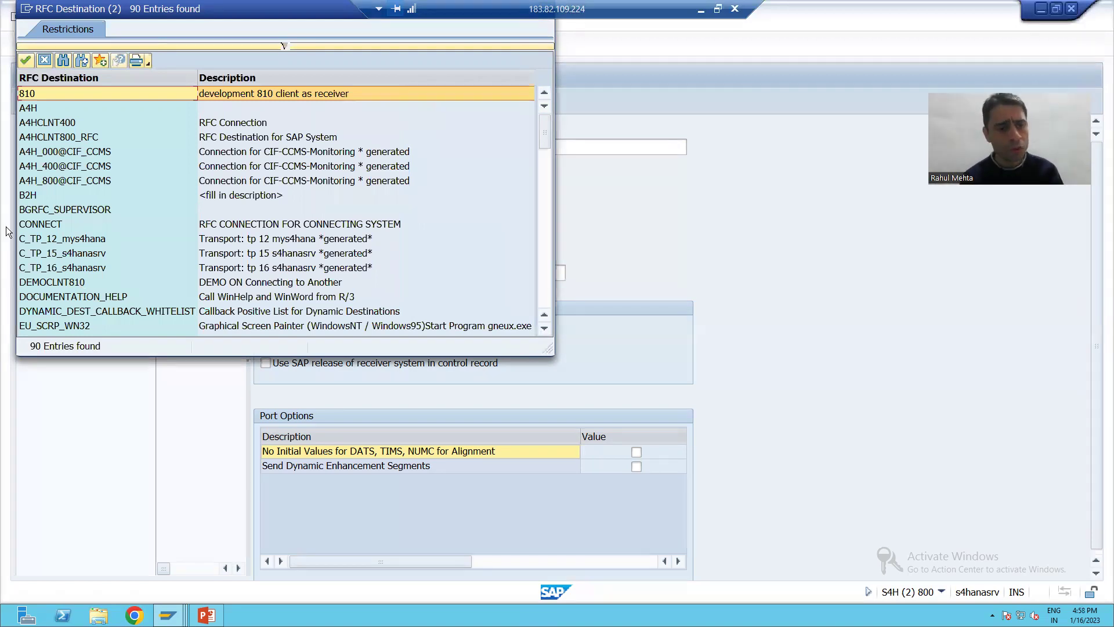
double_click(46, 142)
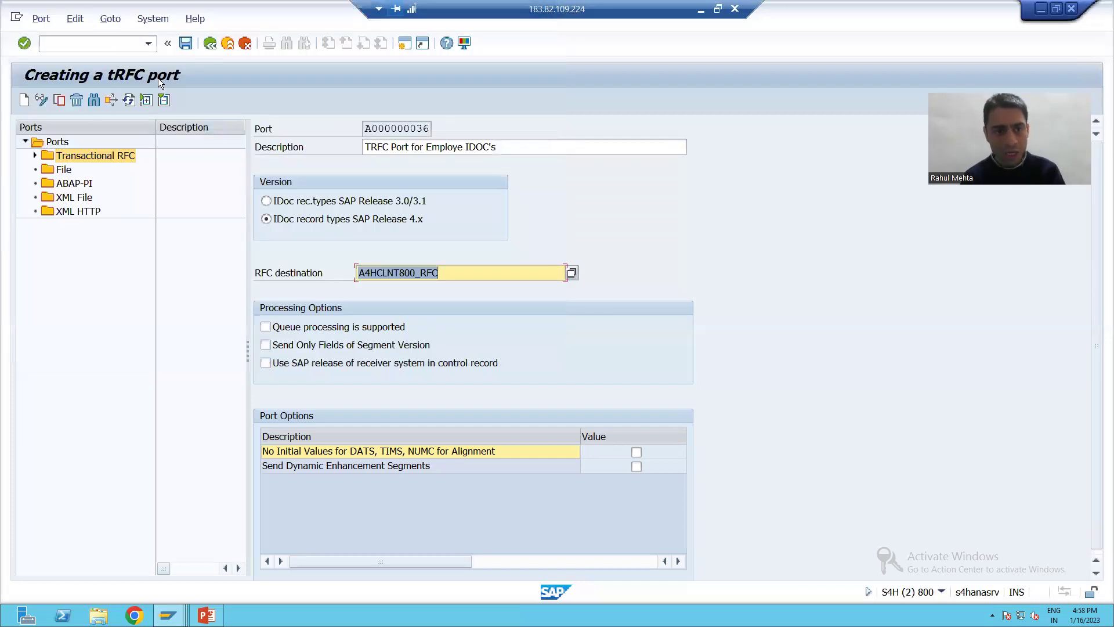
key(ctrl+s)
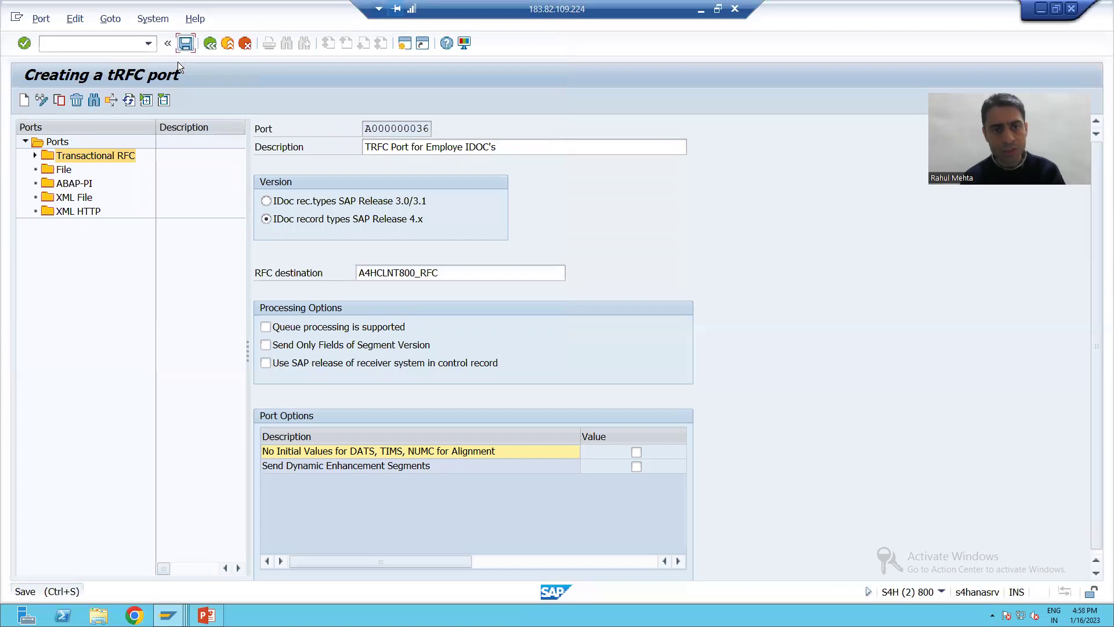
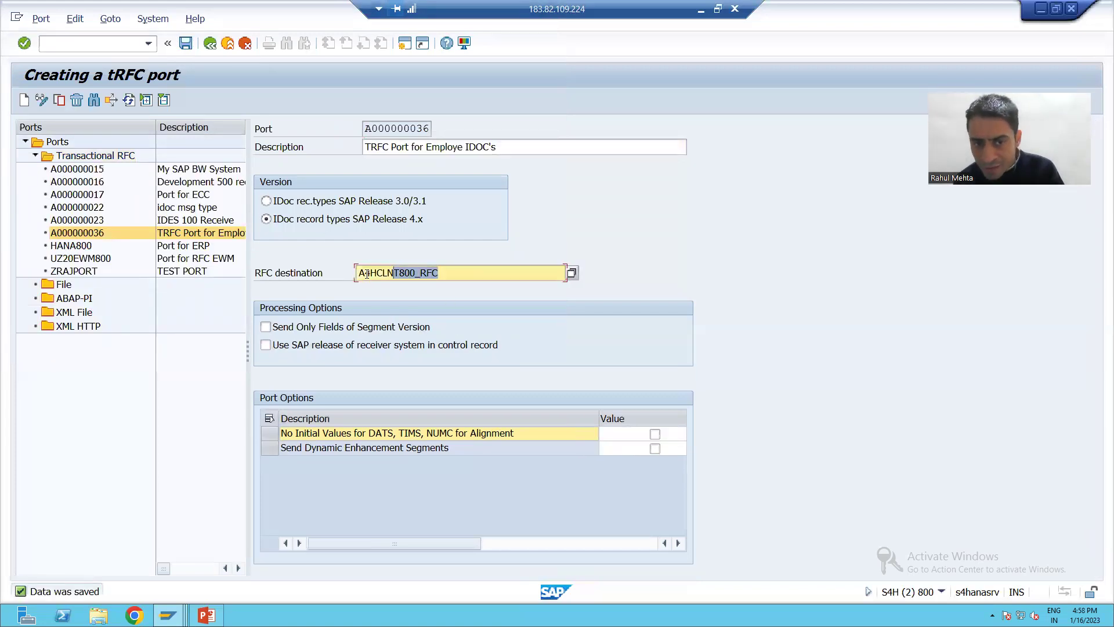
click(358, 273)
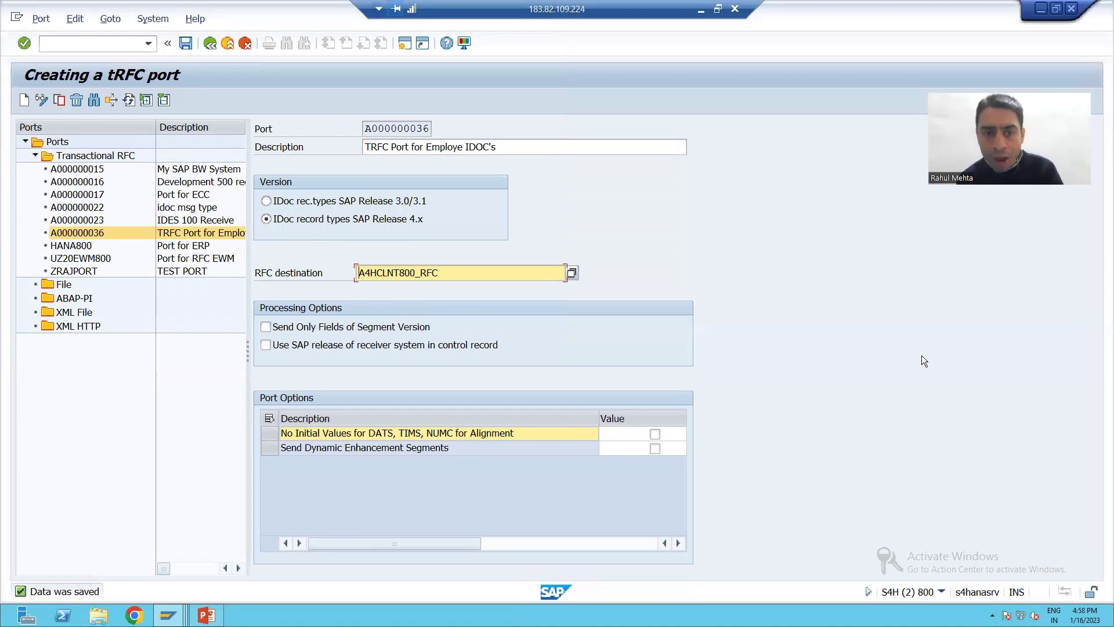
drag(367, 127, 449, 126)
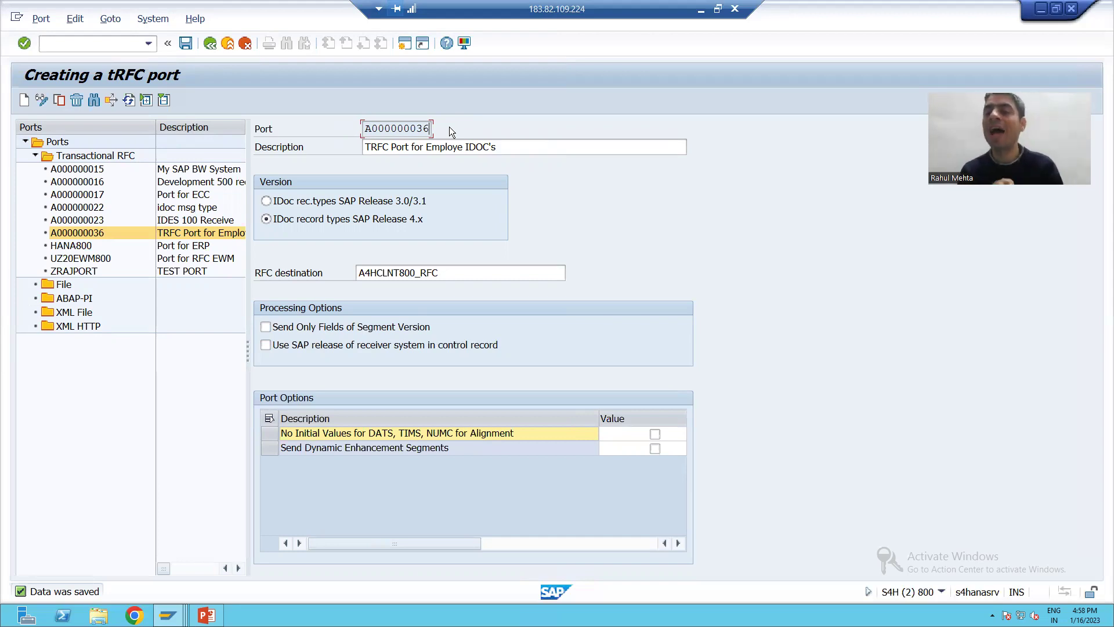
drag(444, 273, 358, 272)
click(359, 273)
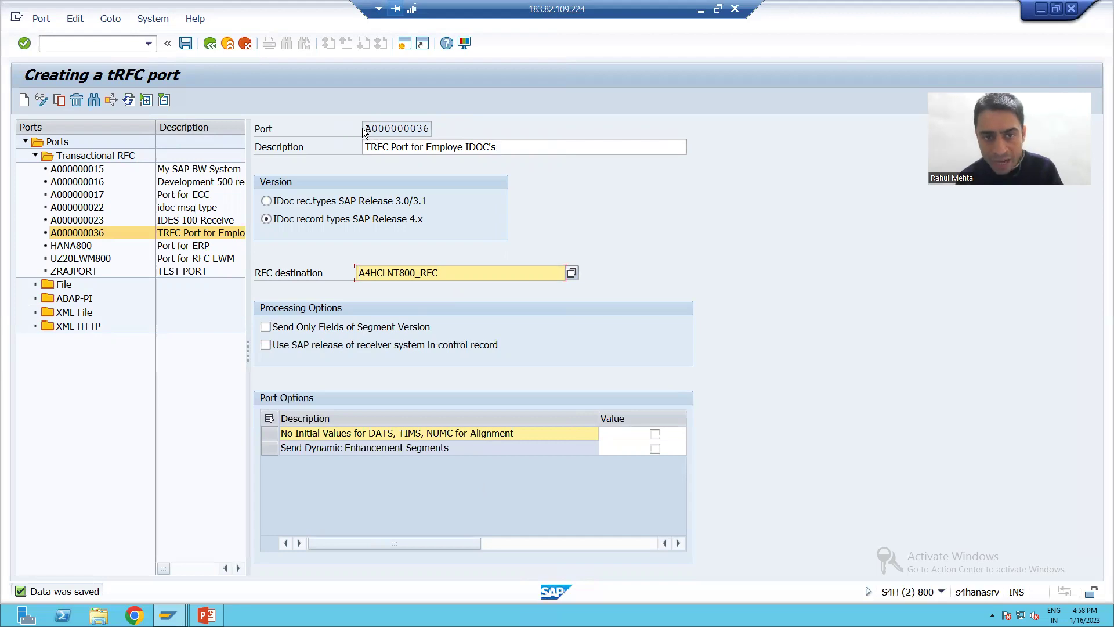
drag(363, 132, 436, 128)
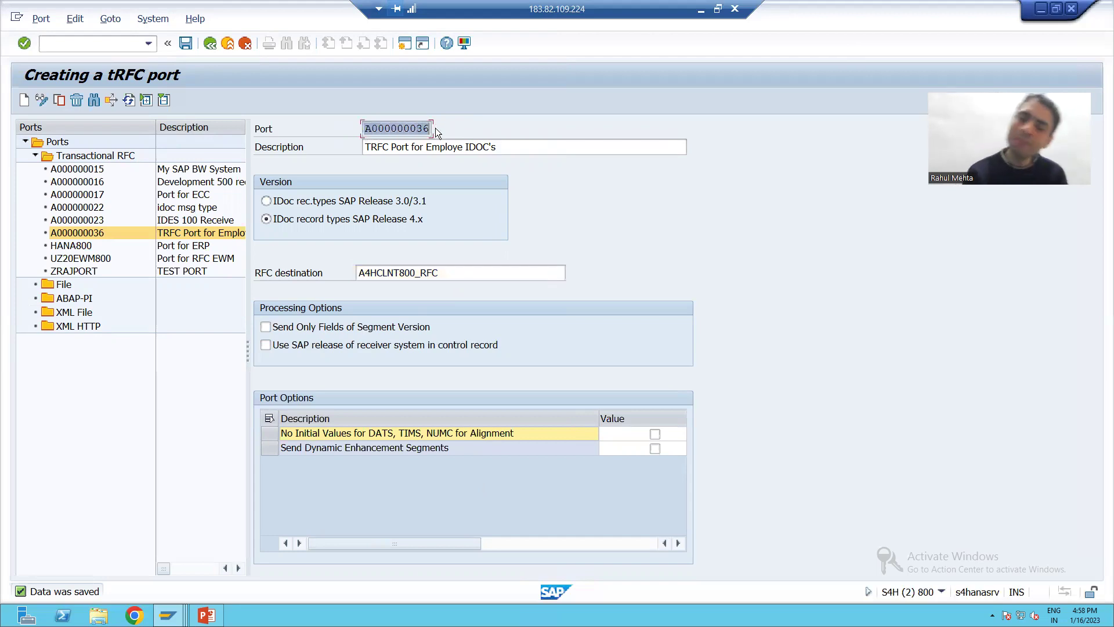
click(435, 127)
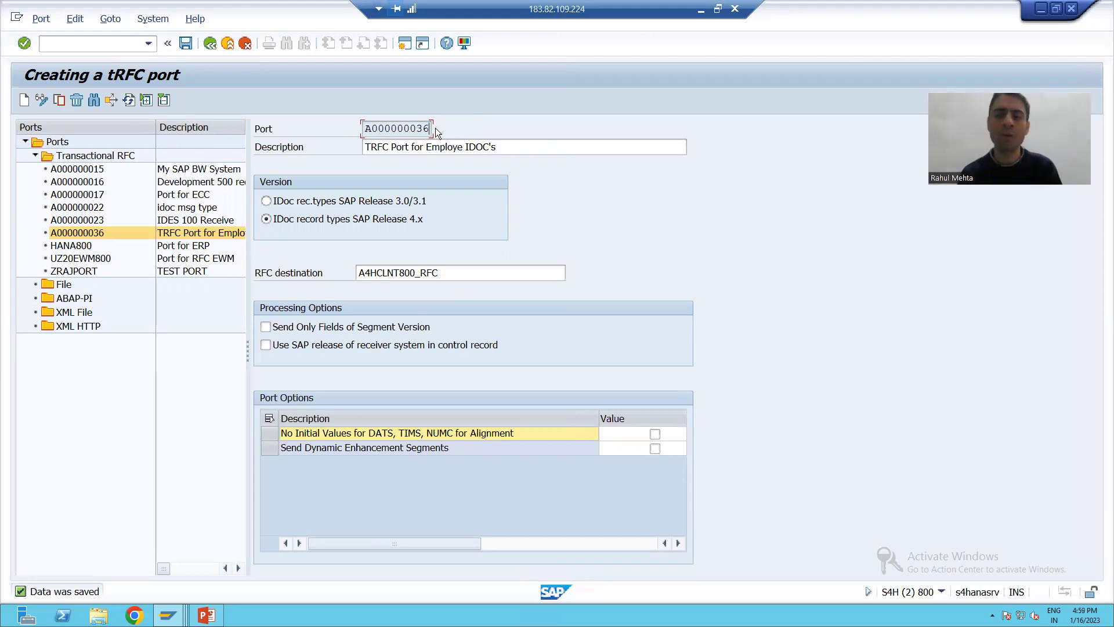
Step: Create another transactional RFC port with the own port name TRFCEMP
click(95, 156)
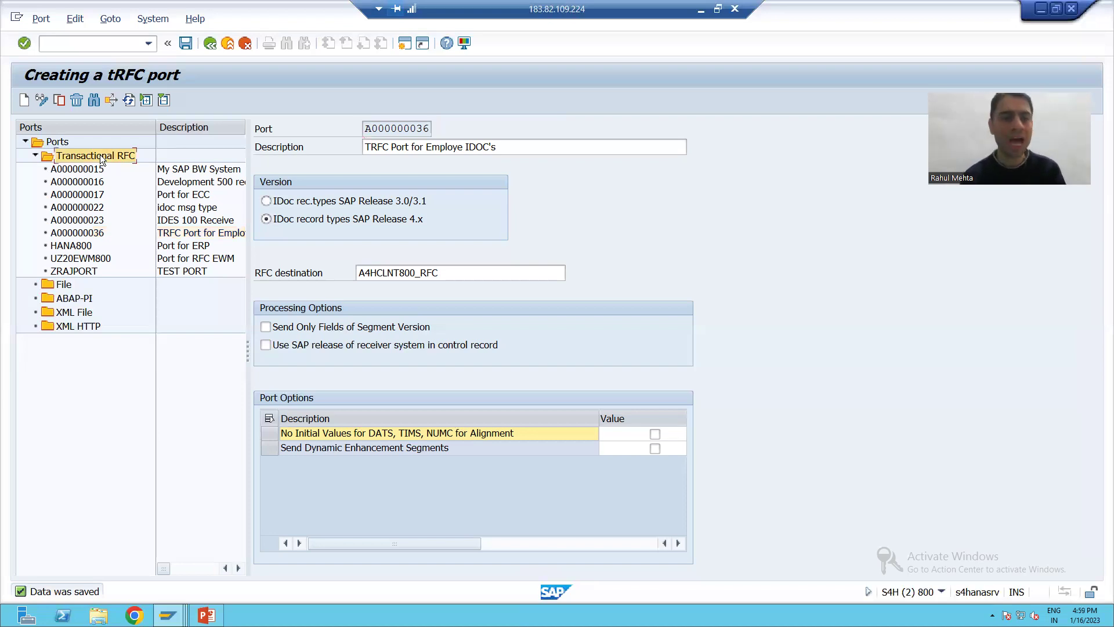
click(25, 100)
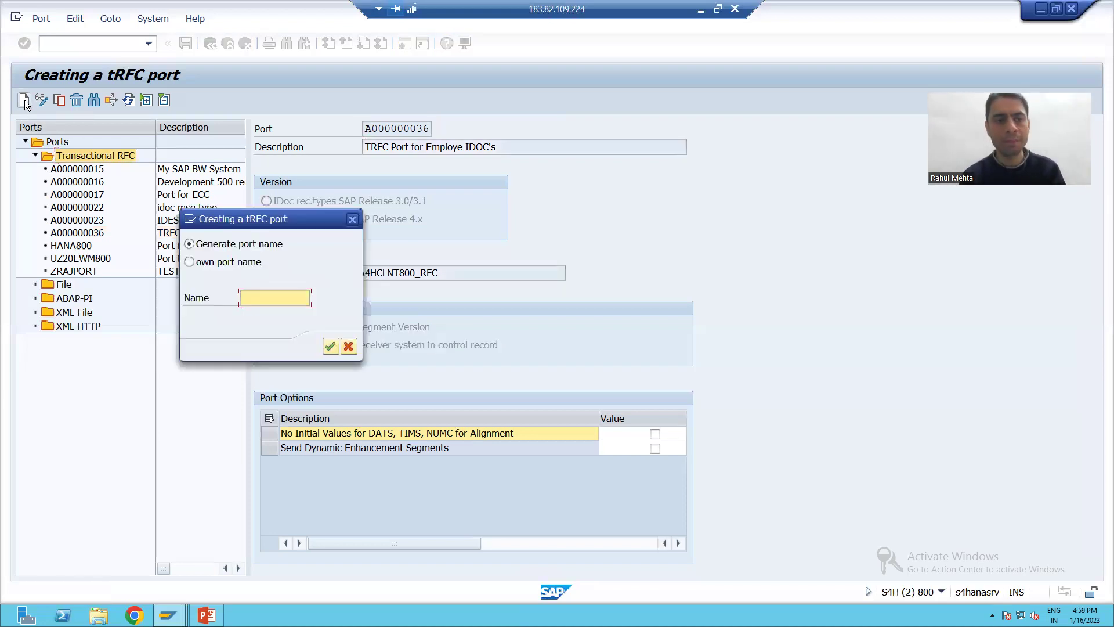
click(189, 261)
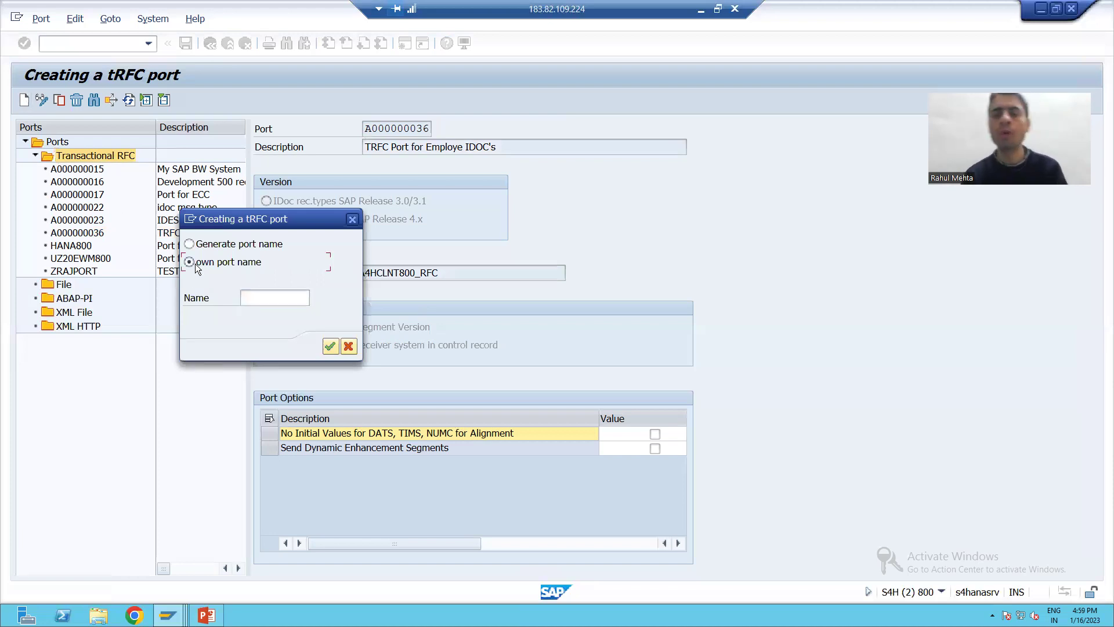
click(265, 298)
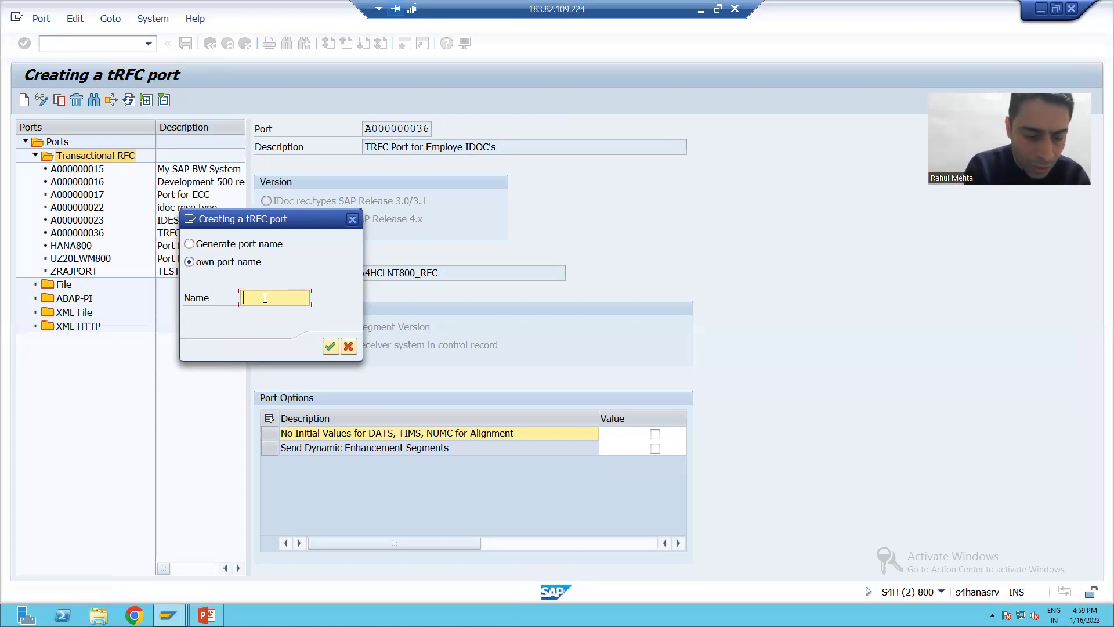
text(TRFC)
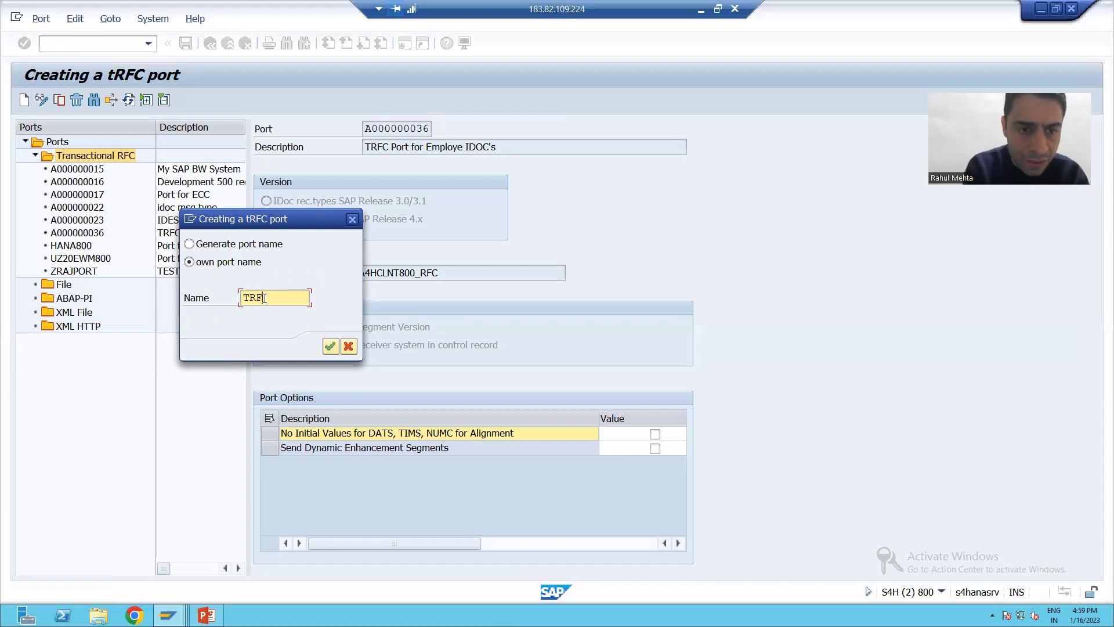
text(EMP)
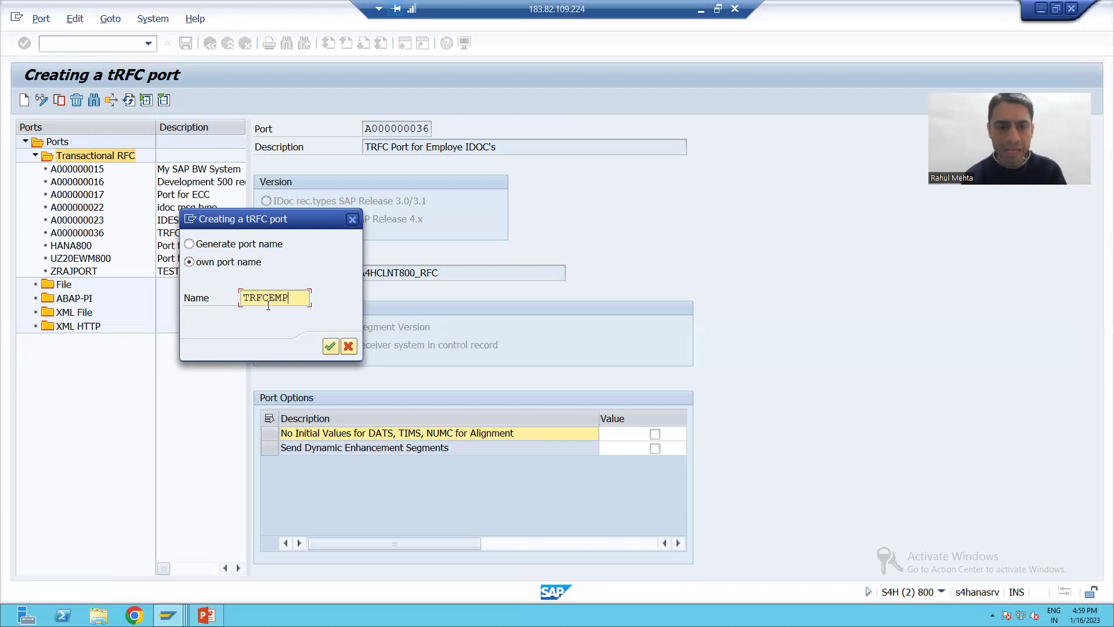
click(263, 300)
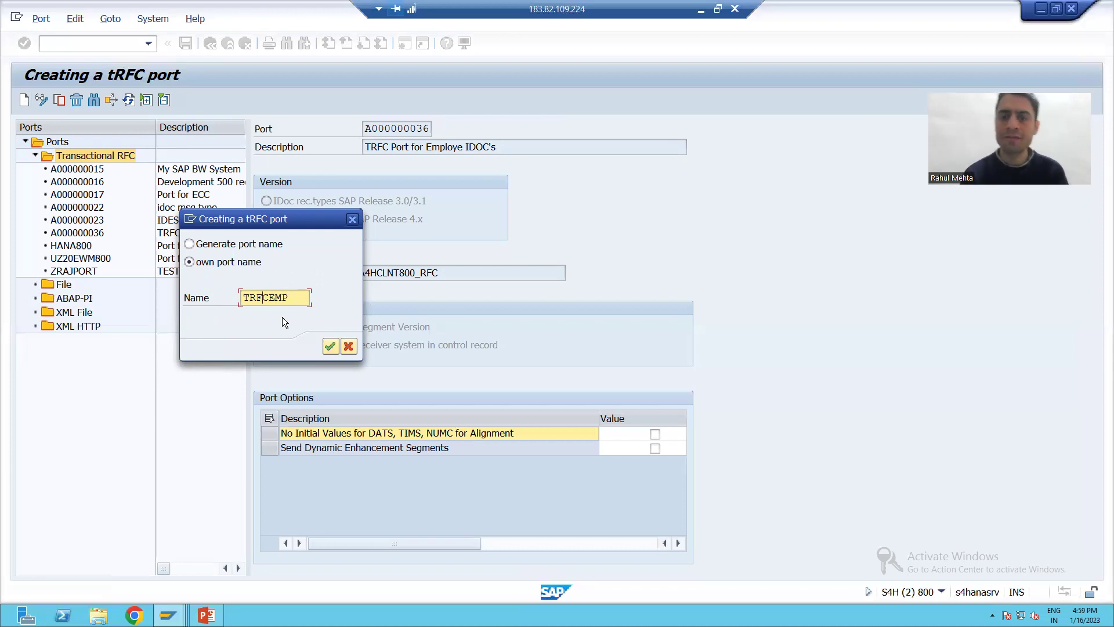
click(305, 297)
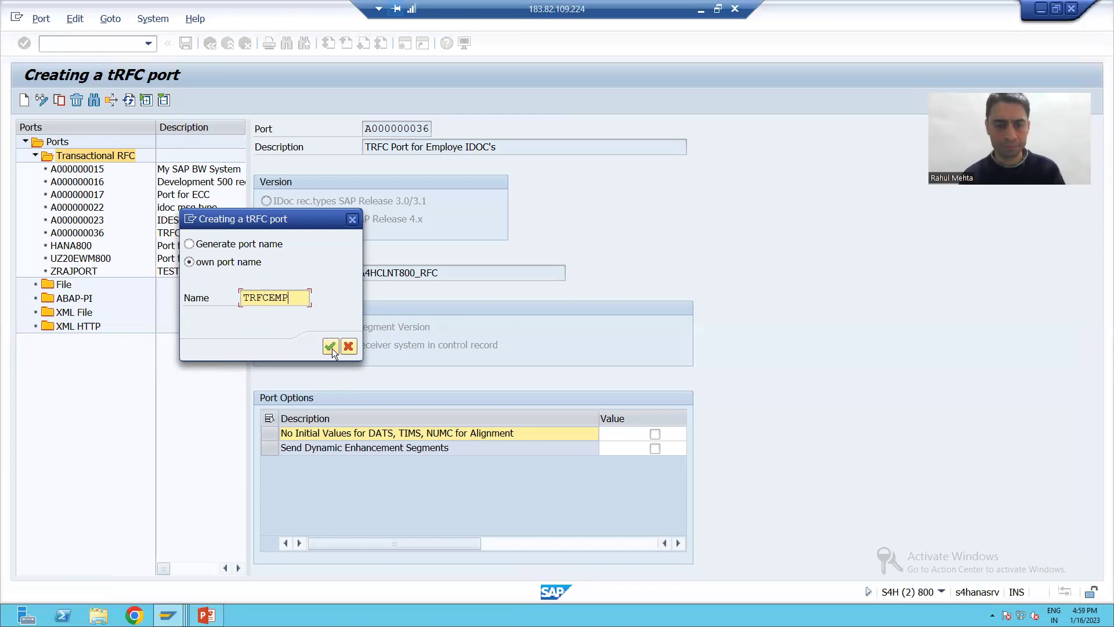
click(332, 348)
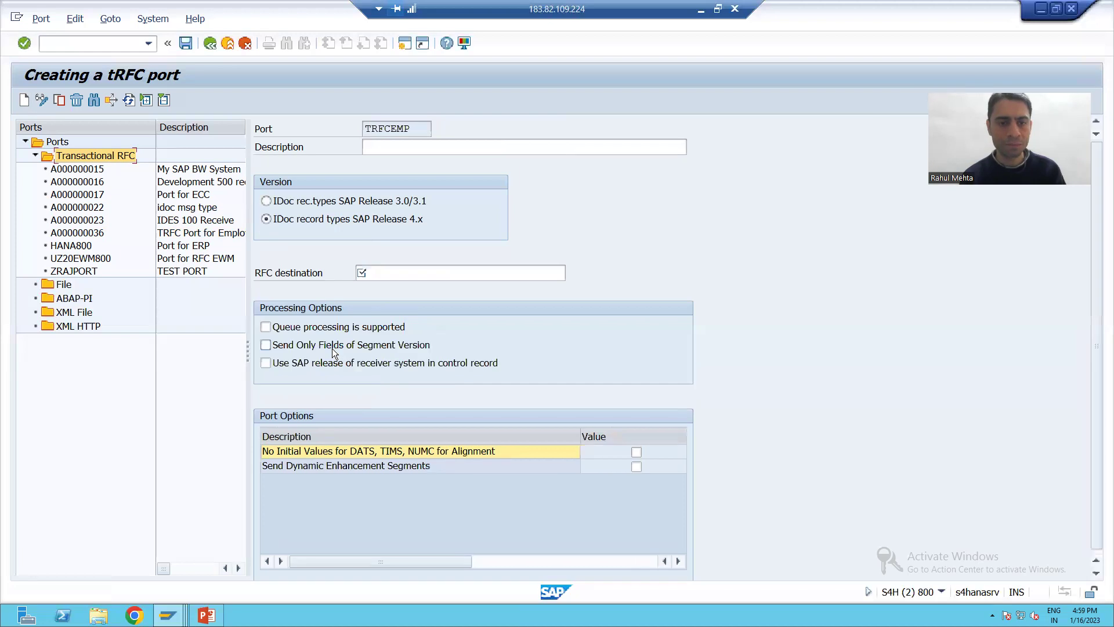
Step: Describe the port as "TRFC Port for Employe IDOC's", assign RFC destination A4HCLNT800_RFC from the available destinations, and save it
click(381, 146)
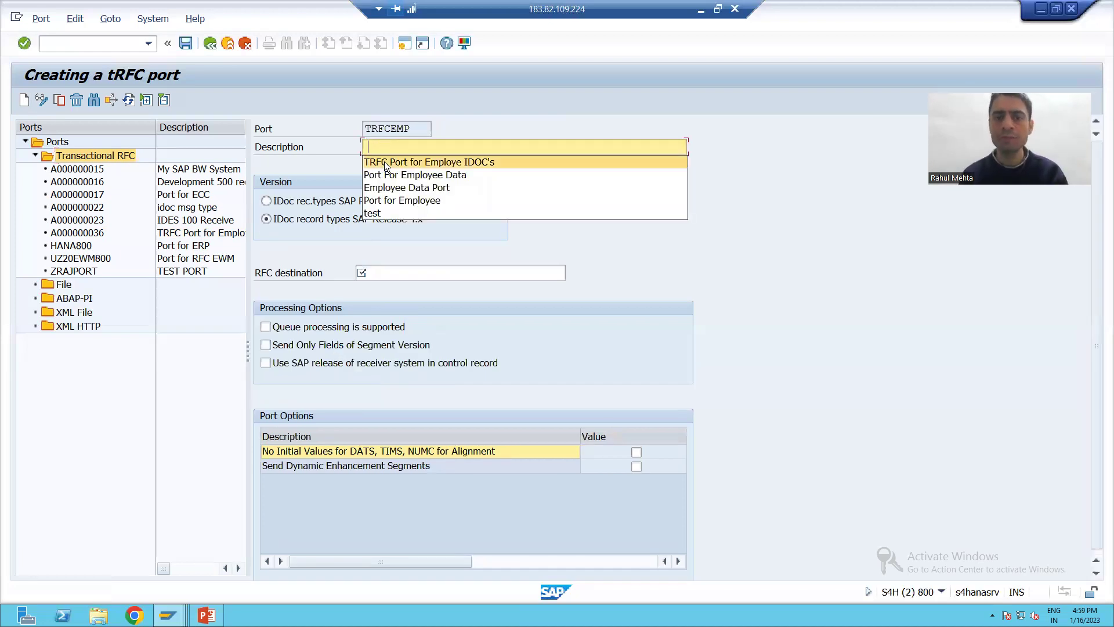
click(384, 162)
click(400, 275)
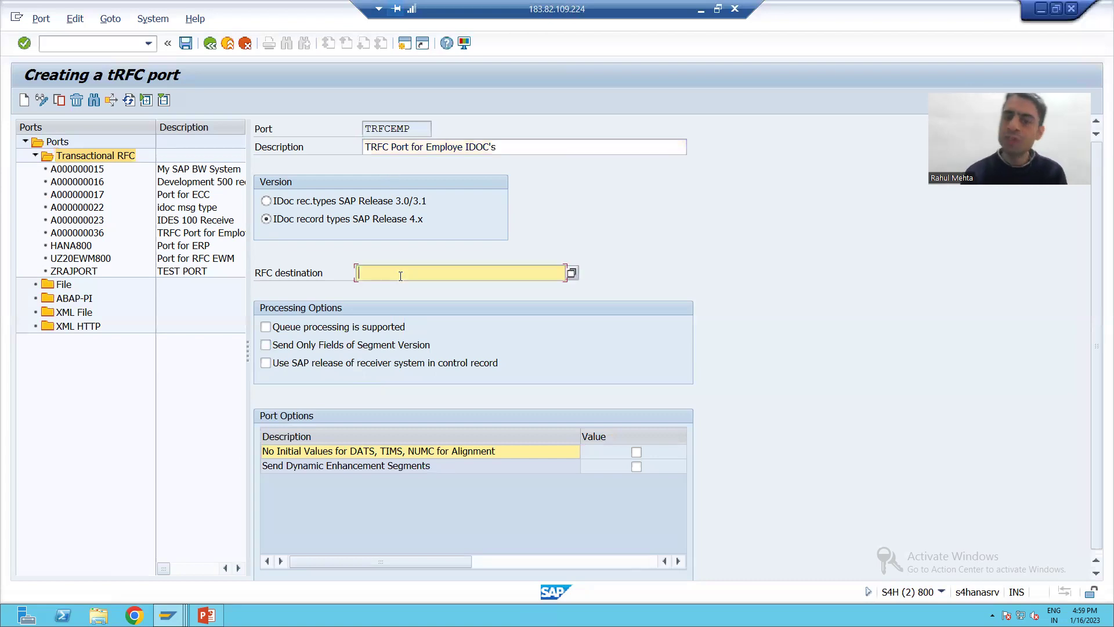
click(571, 273)
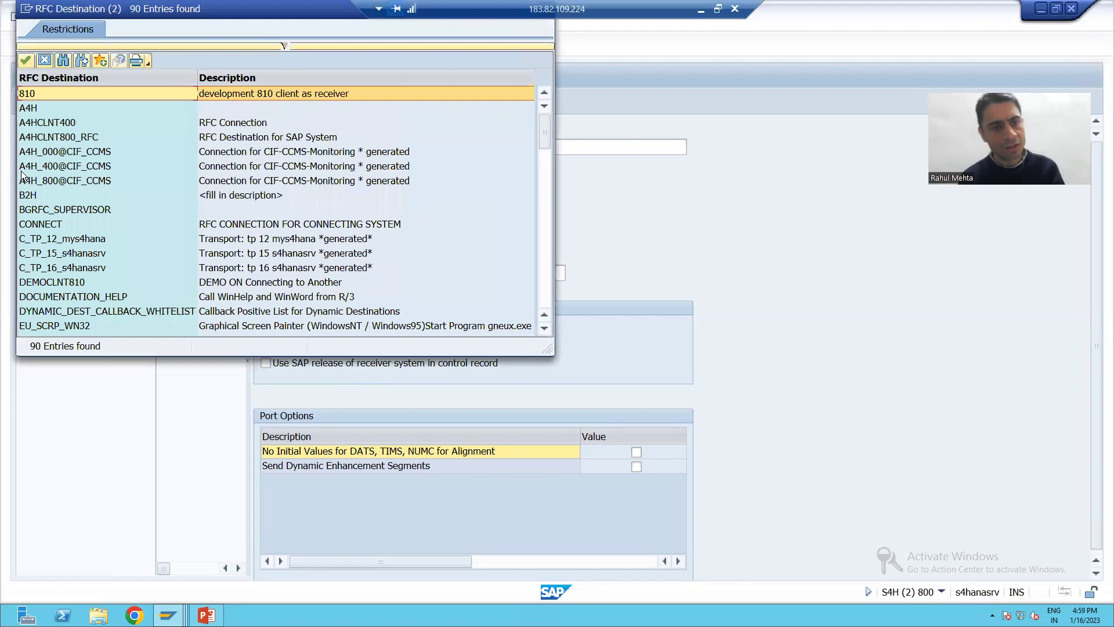
double_click(38, 139)
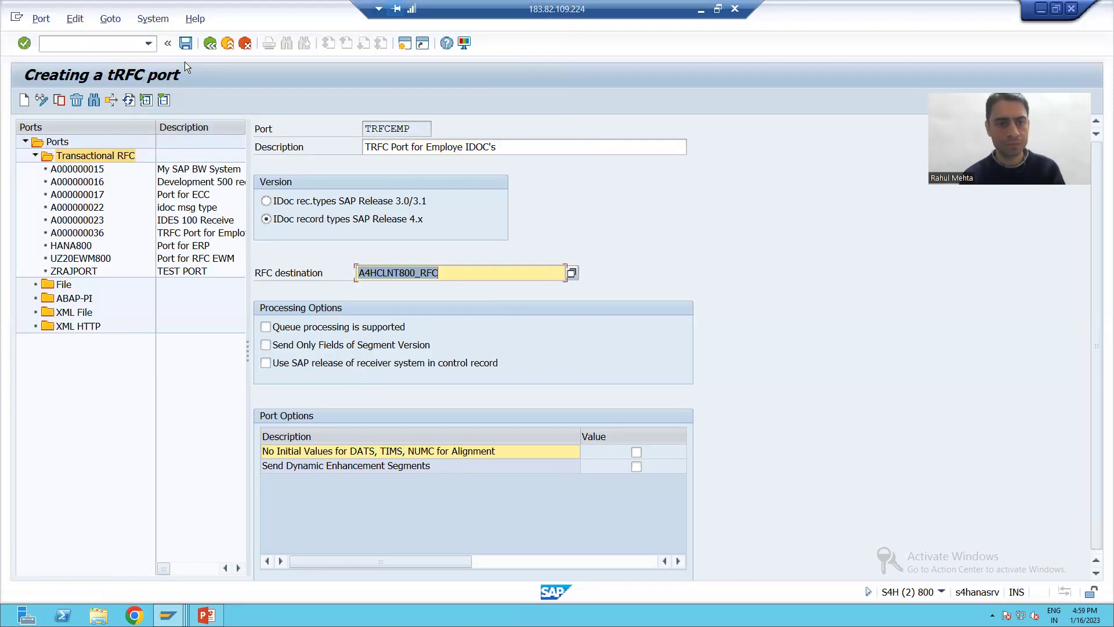
key(Return)
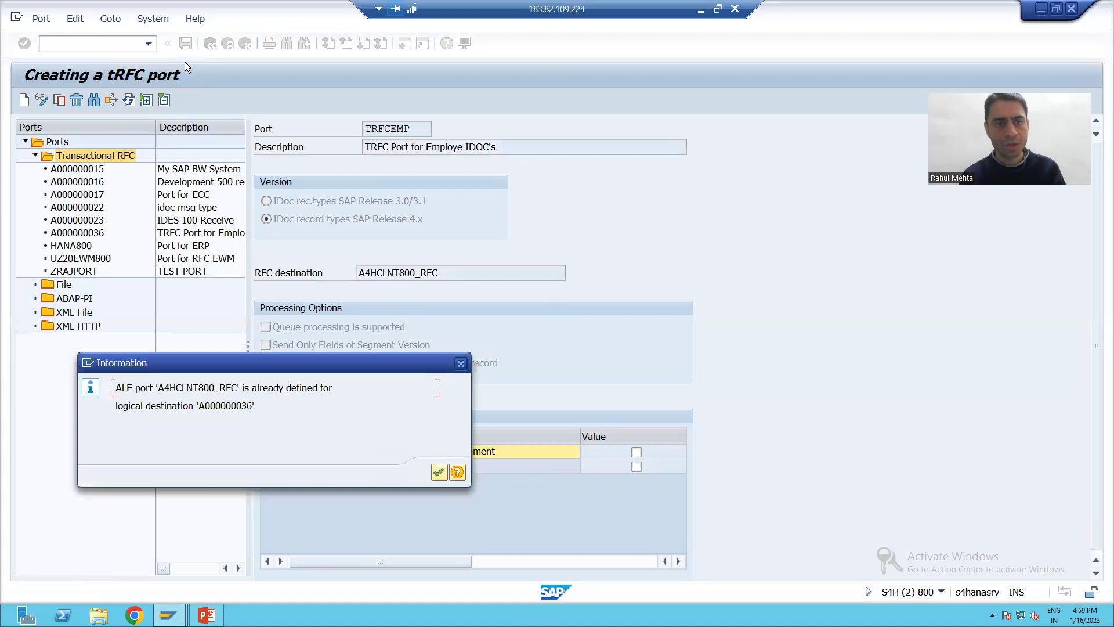
click(438, 472)
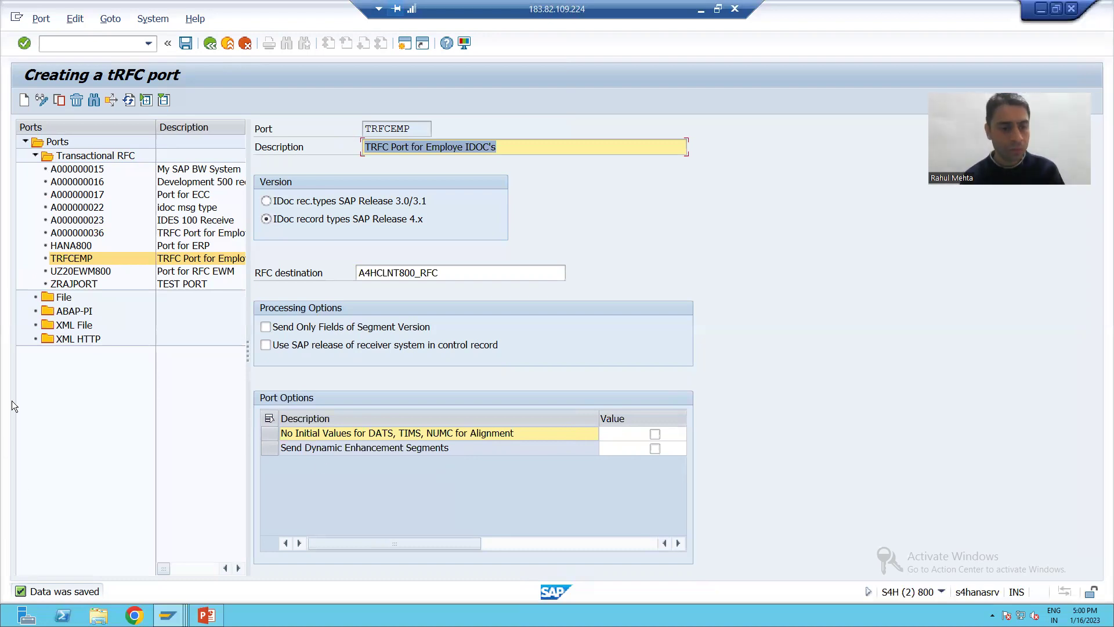
Step: Start a new file port and name it FPORTEMP
click(58, 297)
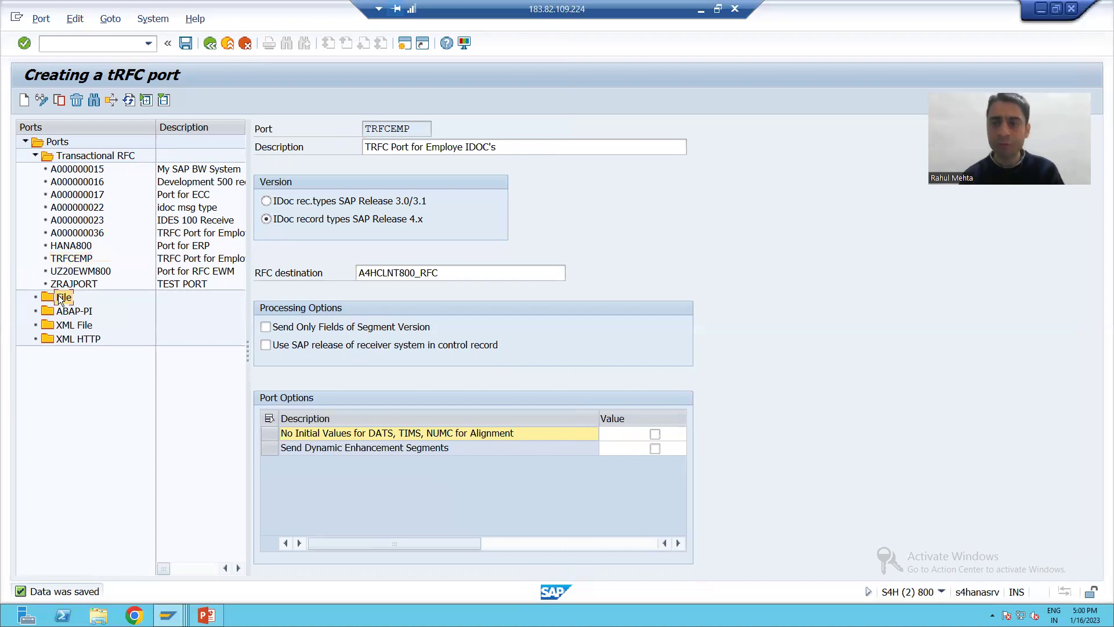
click(24, 100)
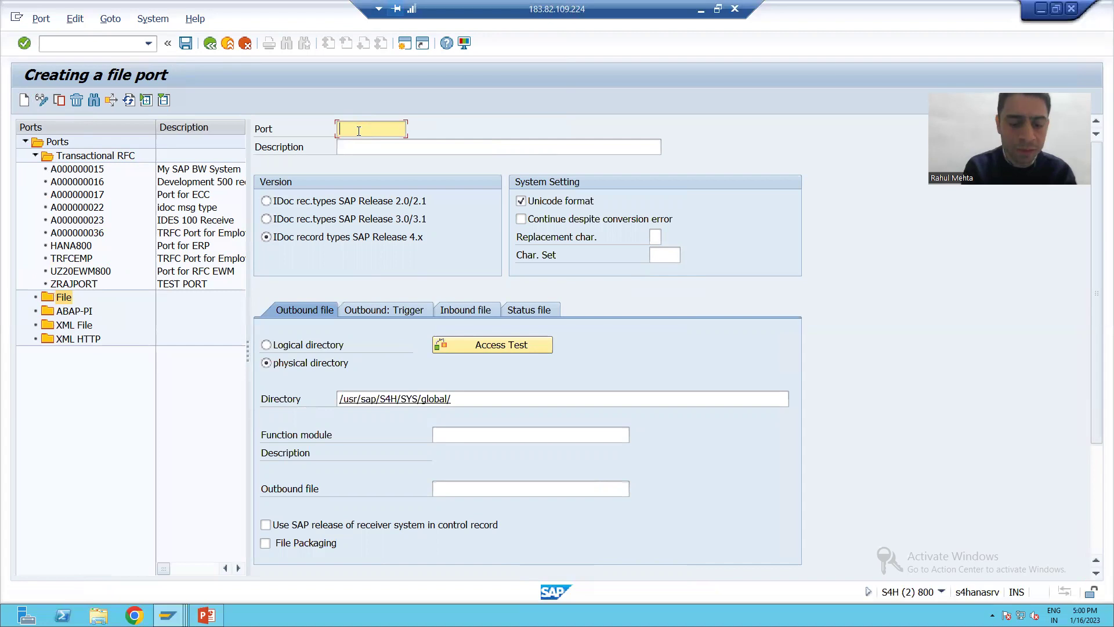
text(F)
key(BackSpace)
text(PR)
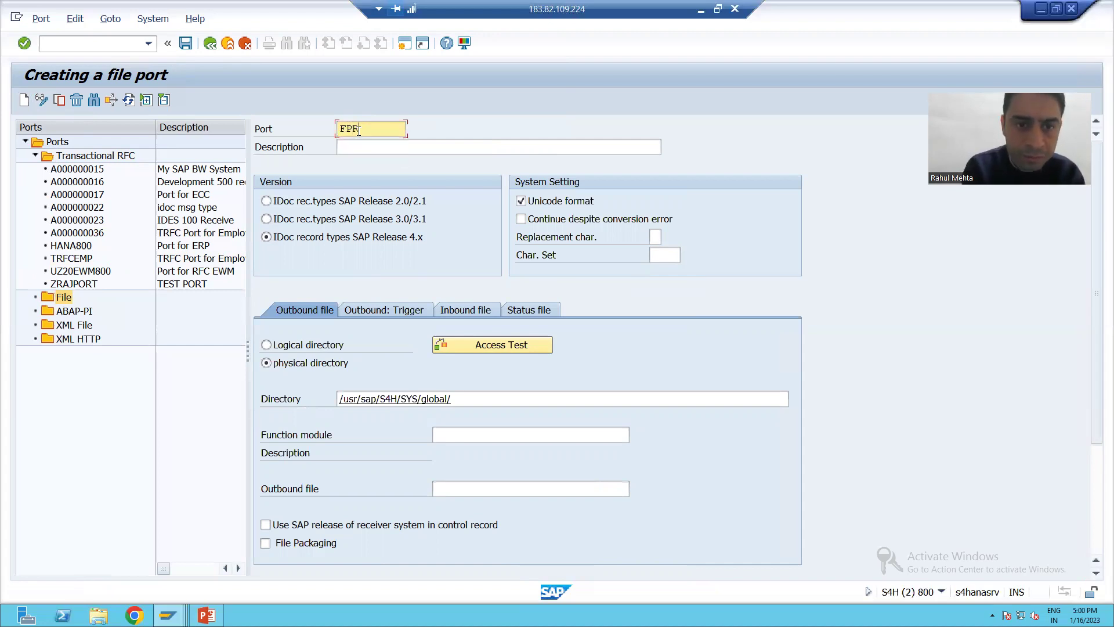
key(BackSpace)
text(ORT)
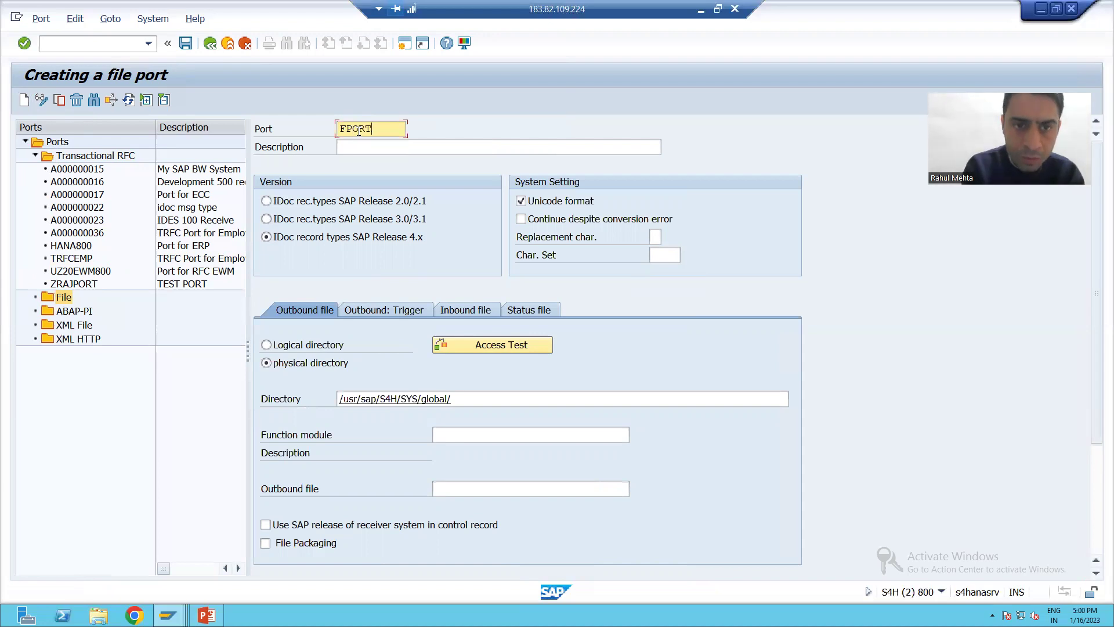
text(EMP)
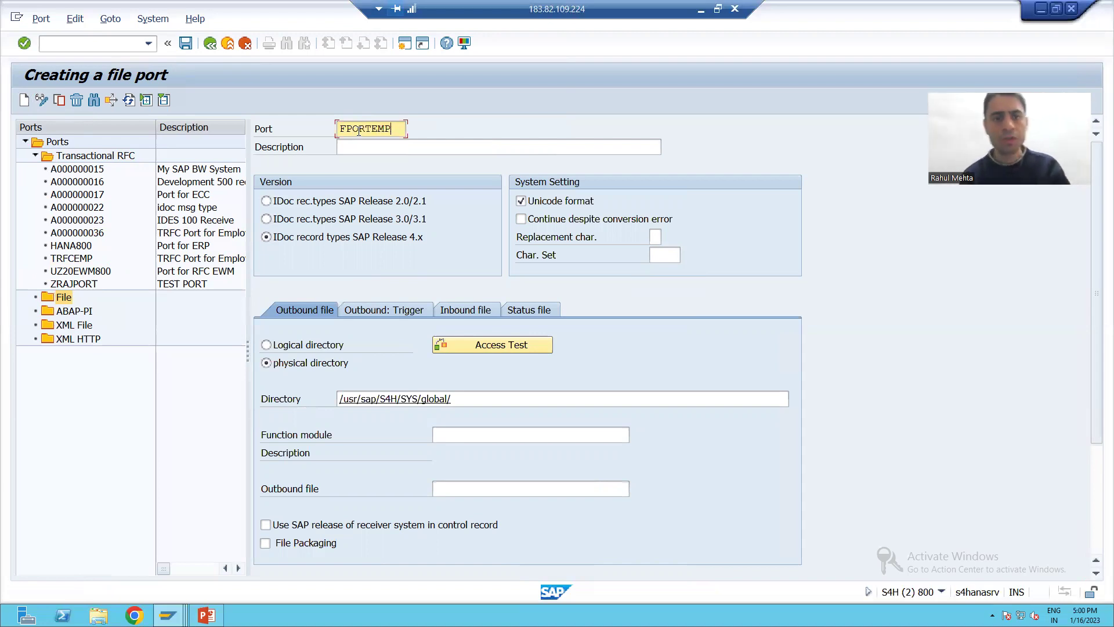
Step: Enter "File Port for Employee Data" as the file port's description
click(368, 149)
text(FIle)
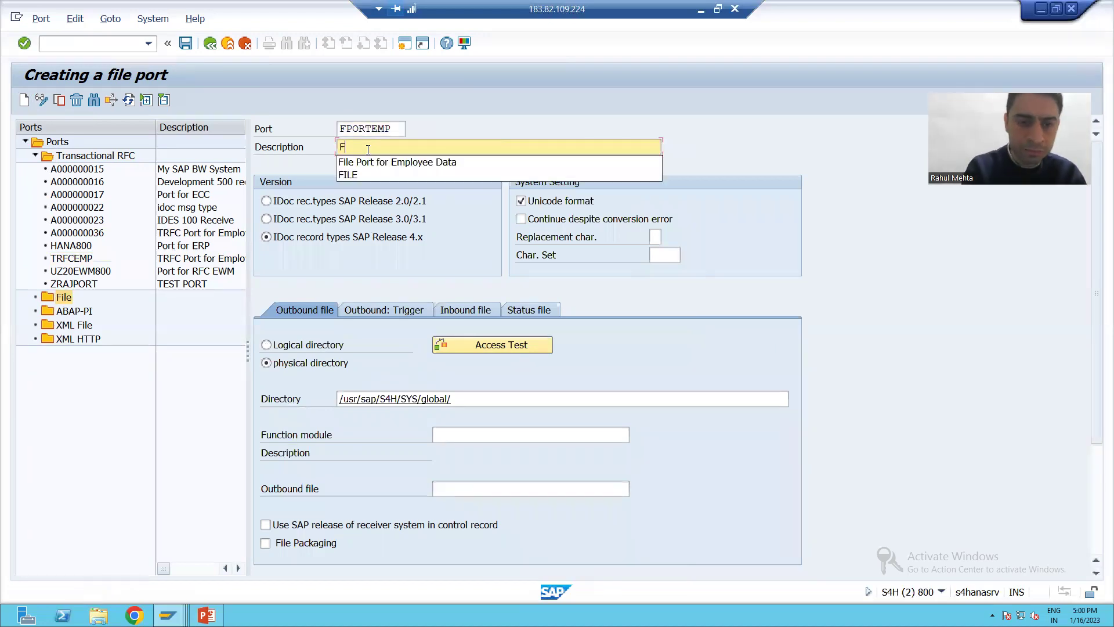
key(BackSpace)
key(BackSpace)
key(BackSpace)
key(BackSpace)
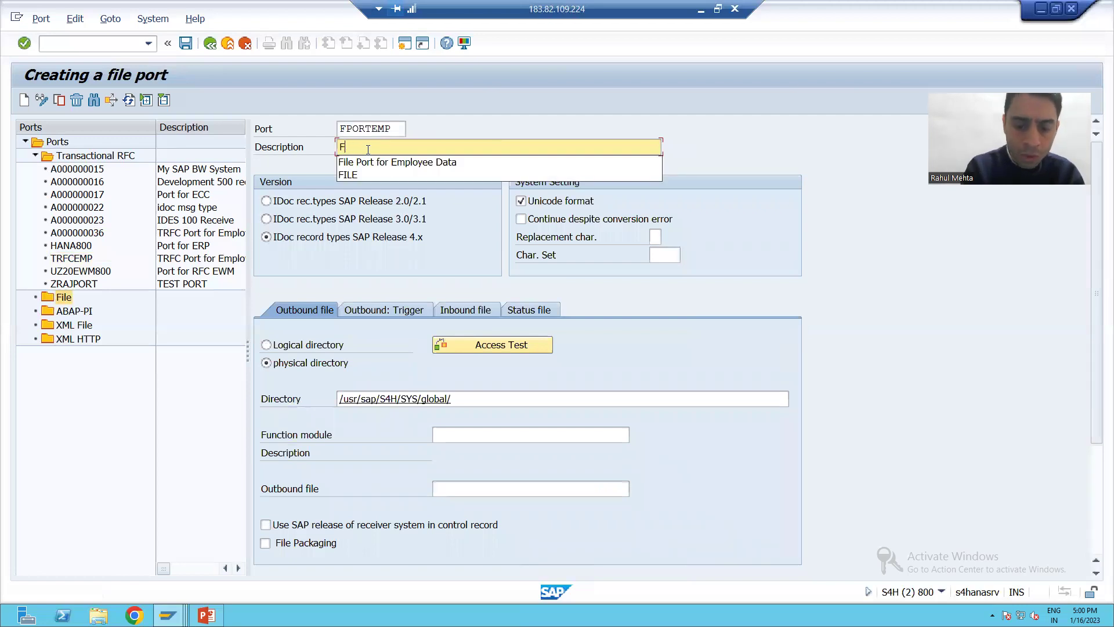
text(ile Port)
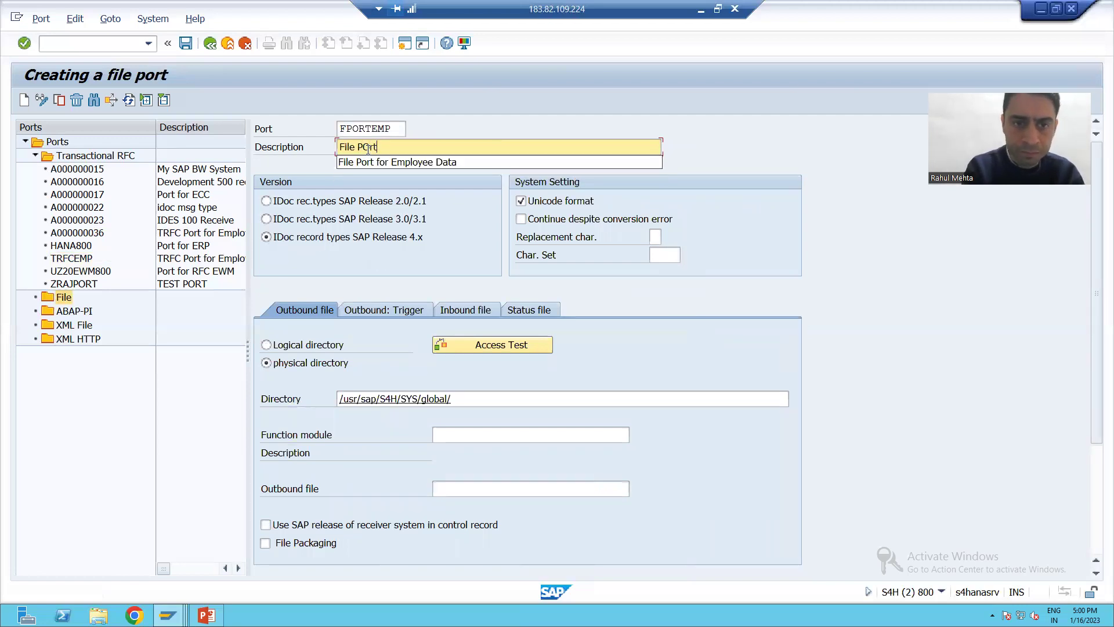
key(BackSpace)
key(BackSpace)
key(BackSpace)
text(o)
key(Down)
key(Return)
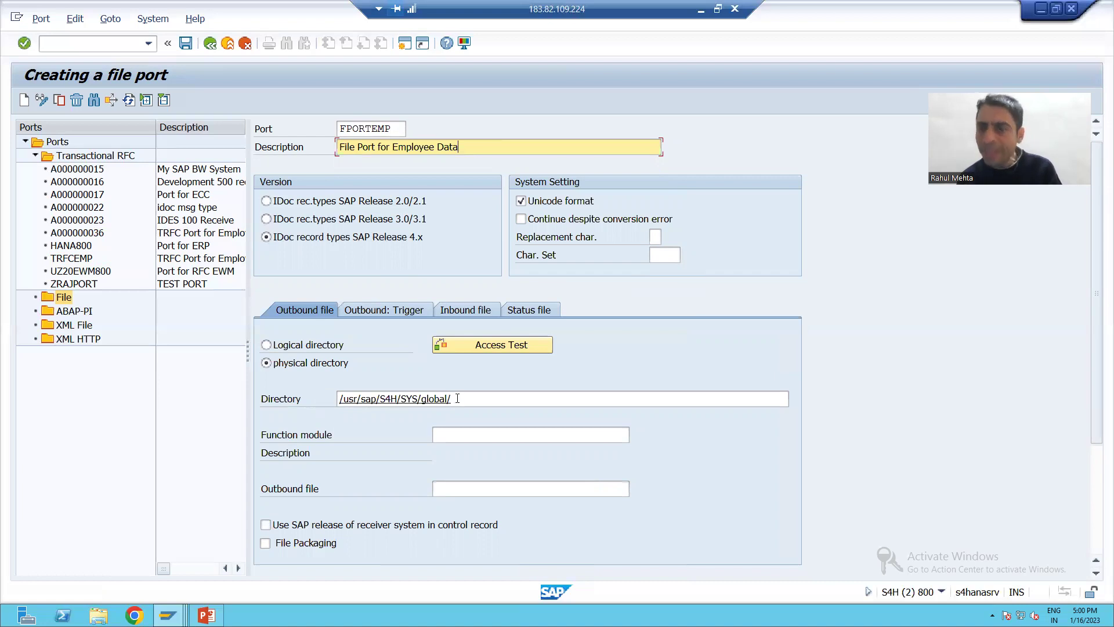
Step: Examine the physical directory of the port's outbound file and try to view the inbound file settings
drag(456, 398, 326, 400)
click(328, 404)
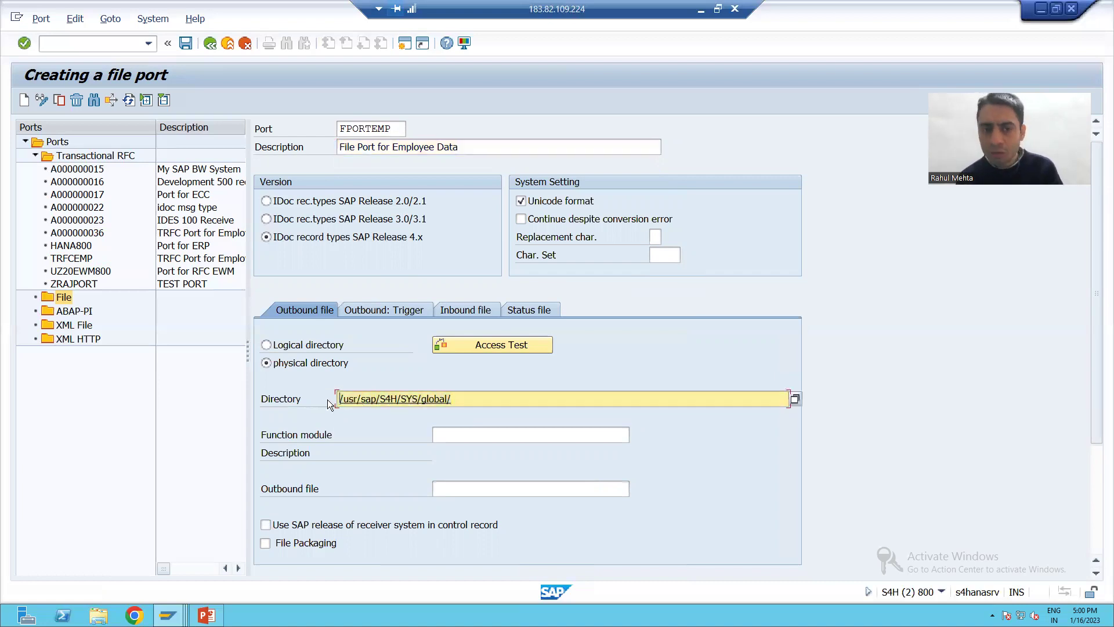
click(459, 310)
click(437, 454)
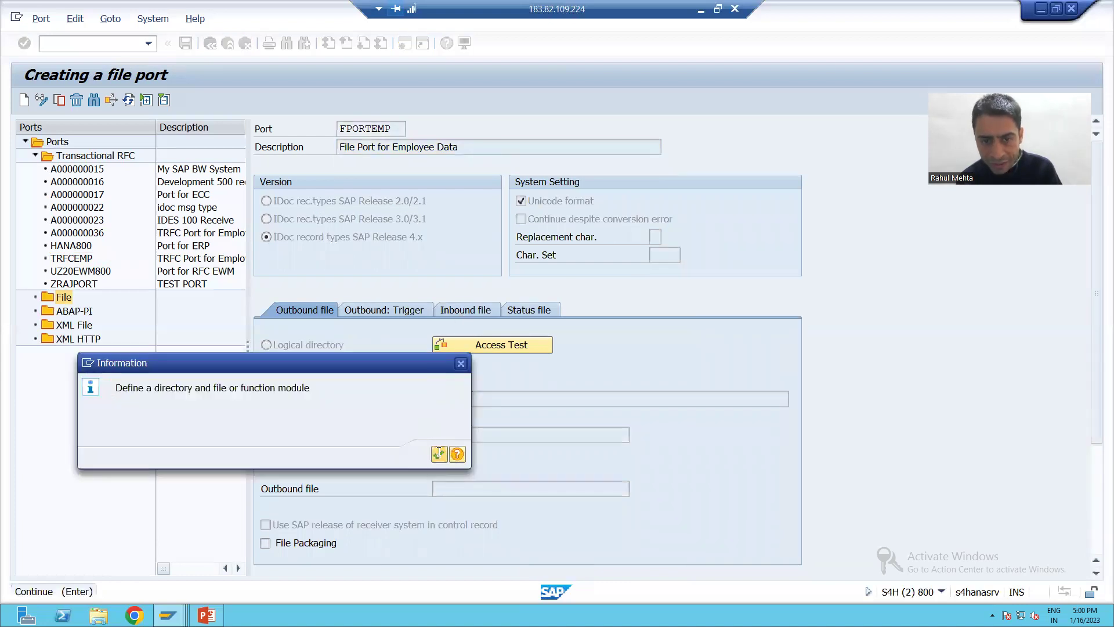
click(314, 313)
click(438, 457)
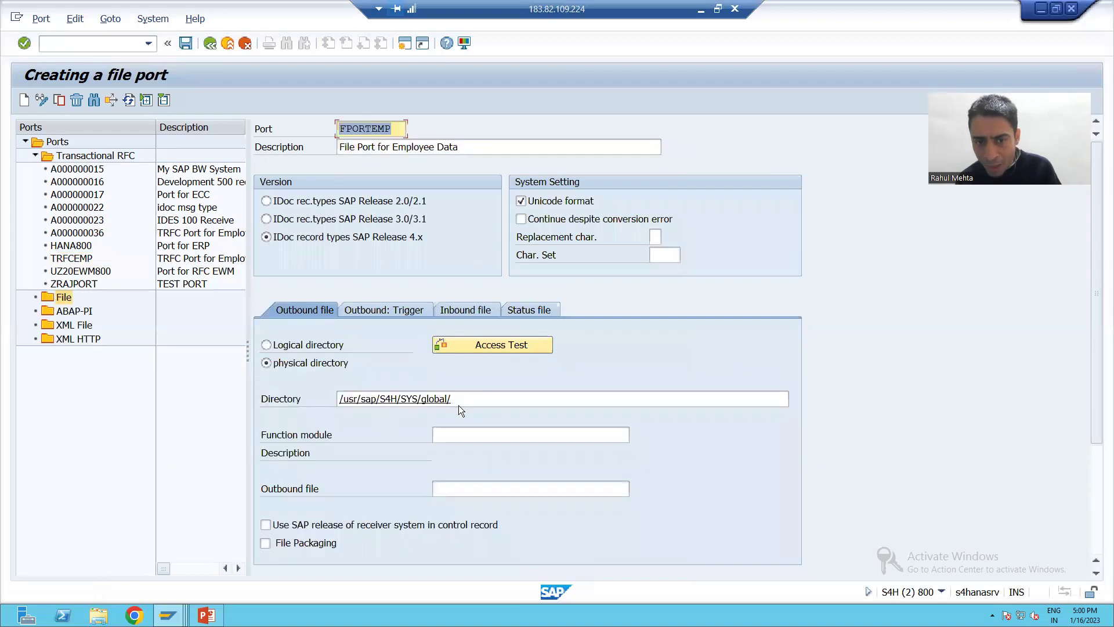
click(459, 400)
drag(459, 400, 340, 399)
click(462, 398)
drag(462, 398, 337, 399)
click(329, 399)
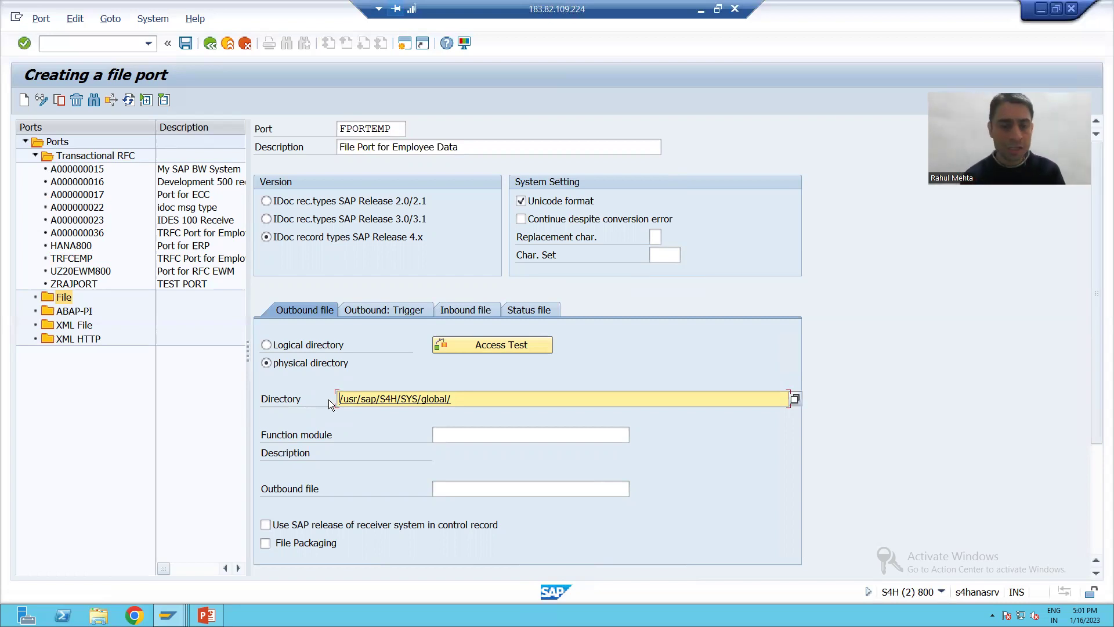
Step: Open the SAP Directories list in a new session and locate the port's outbound directory /usr/sap/S4H/SYS/global in it
click(62, 44)
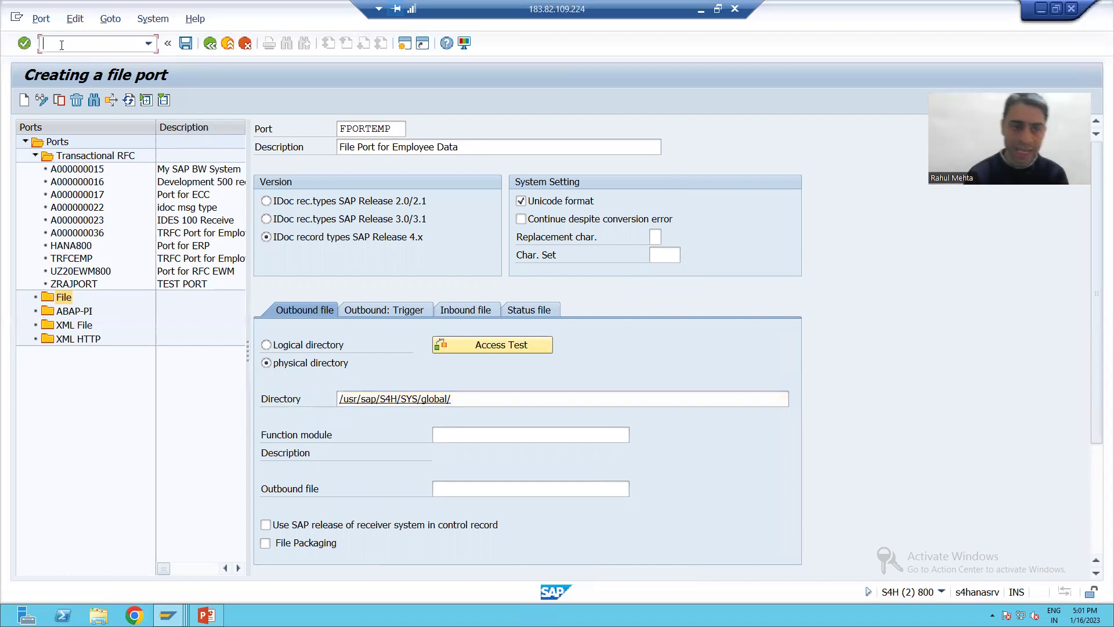
text(/nwe20)
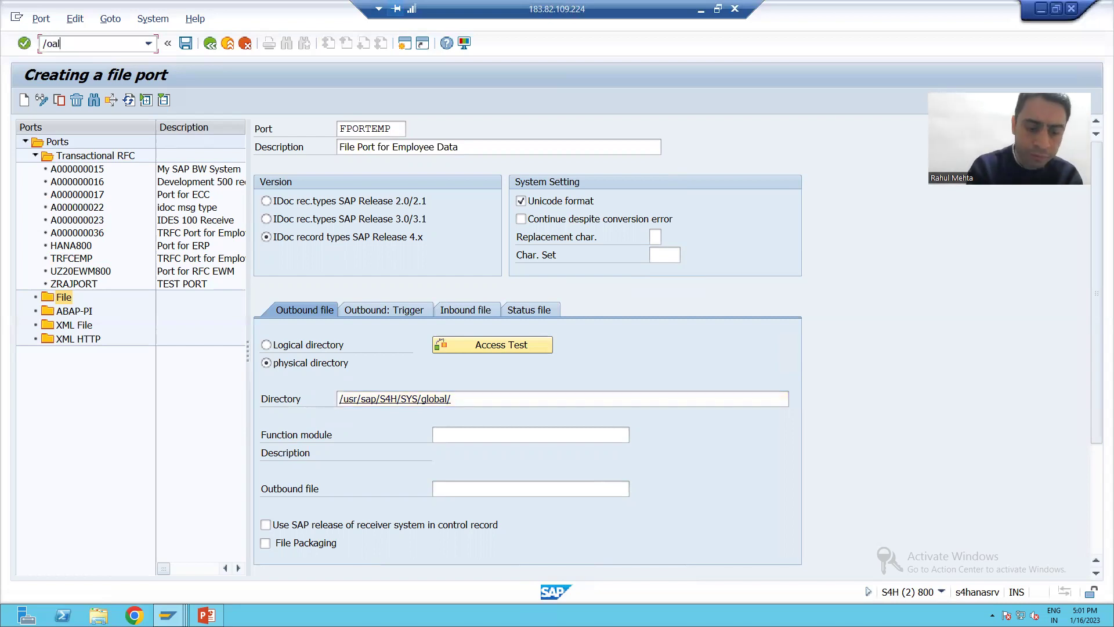
key(Return)
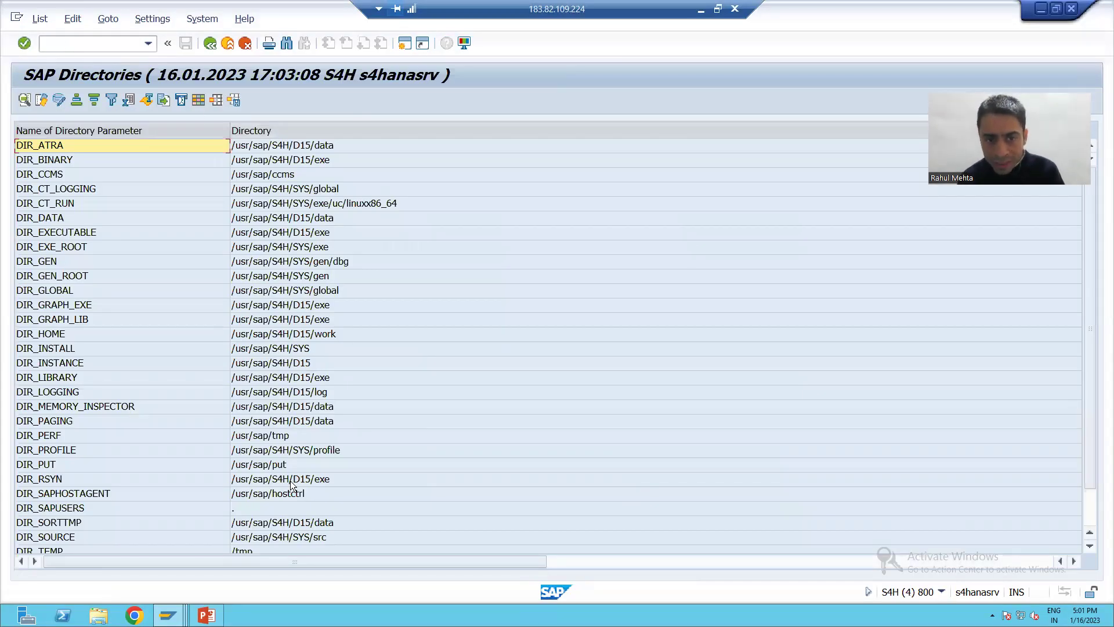
key(alt+Tab)
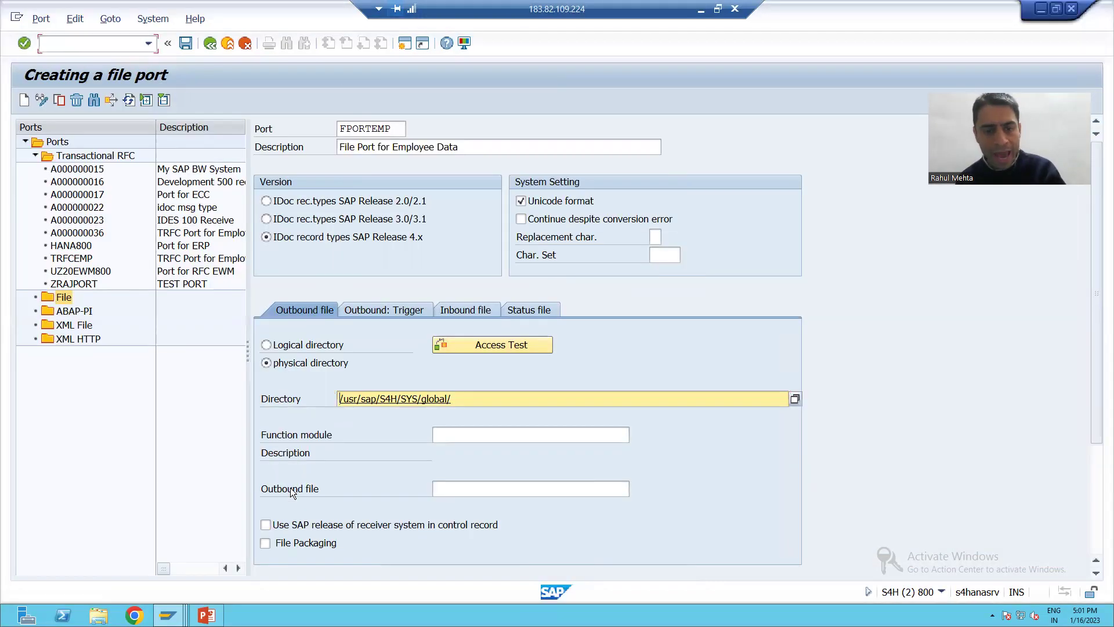
drag(461, 397, 332, 405)
click(332, 404)
key(alt+Tab)
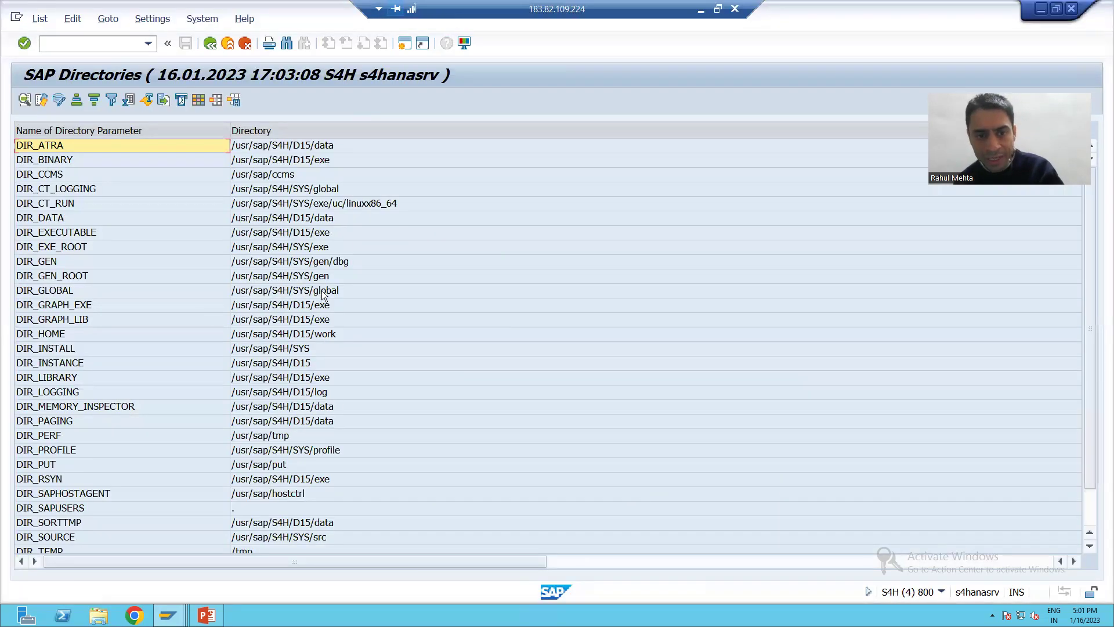
click(304, 190)
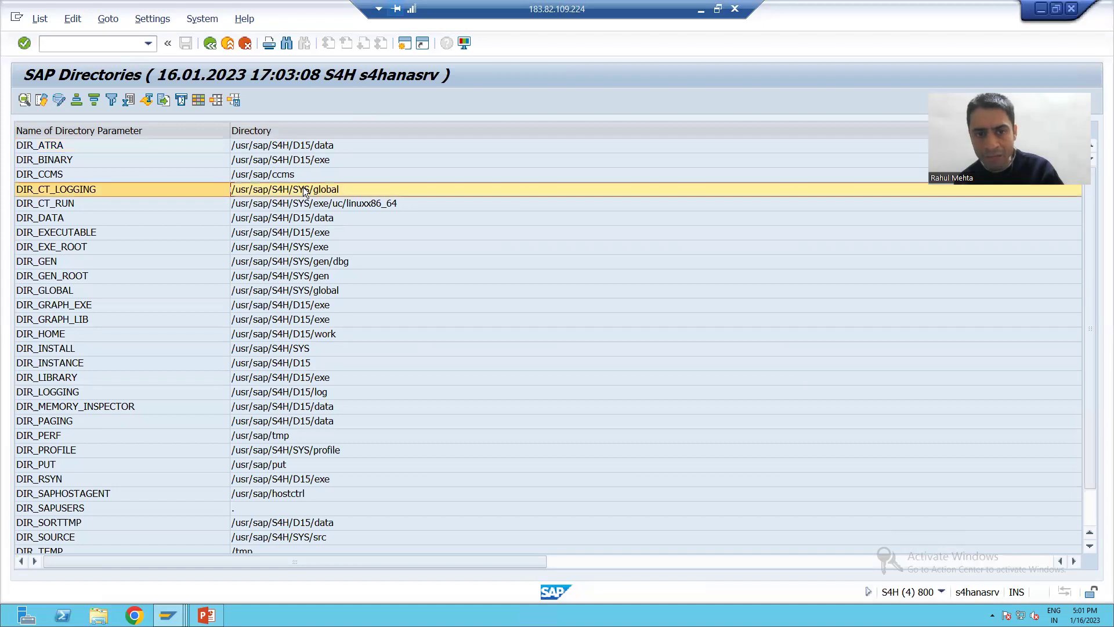
click(318, 292)
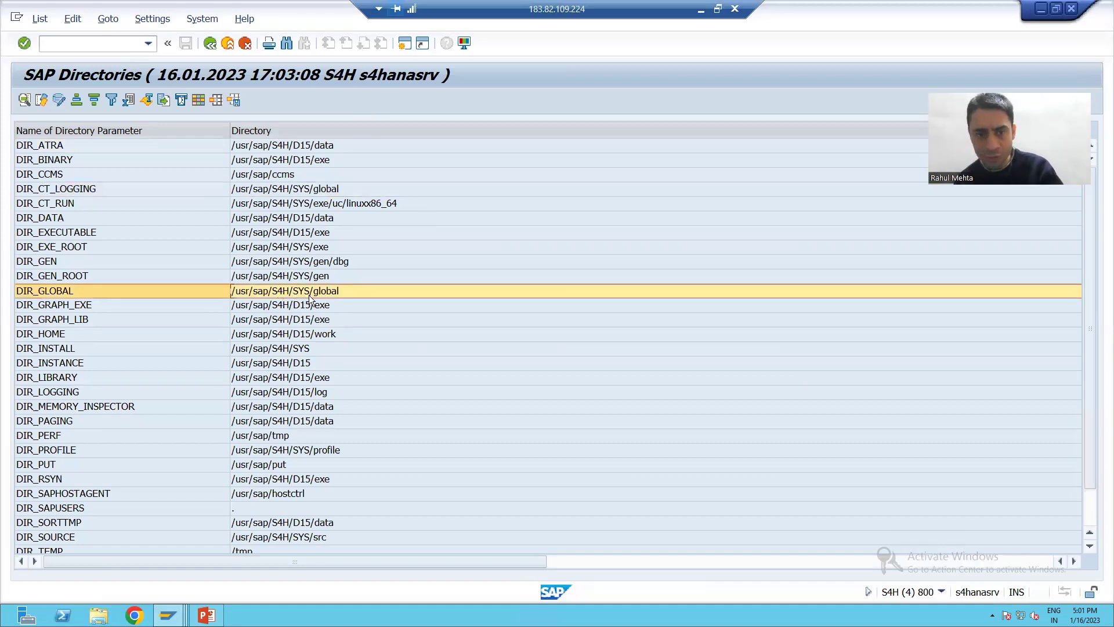
Step: Compare the file port's outbound directory with the DIR_GLOBAL path in the SAP Directories list
key(alt+Tab)
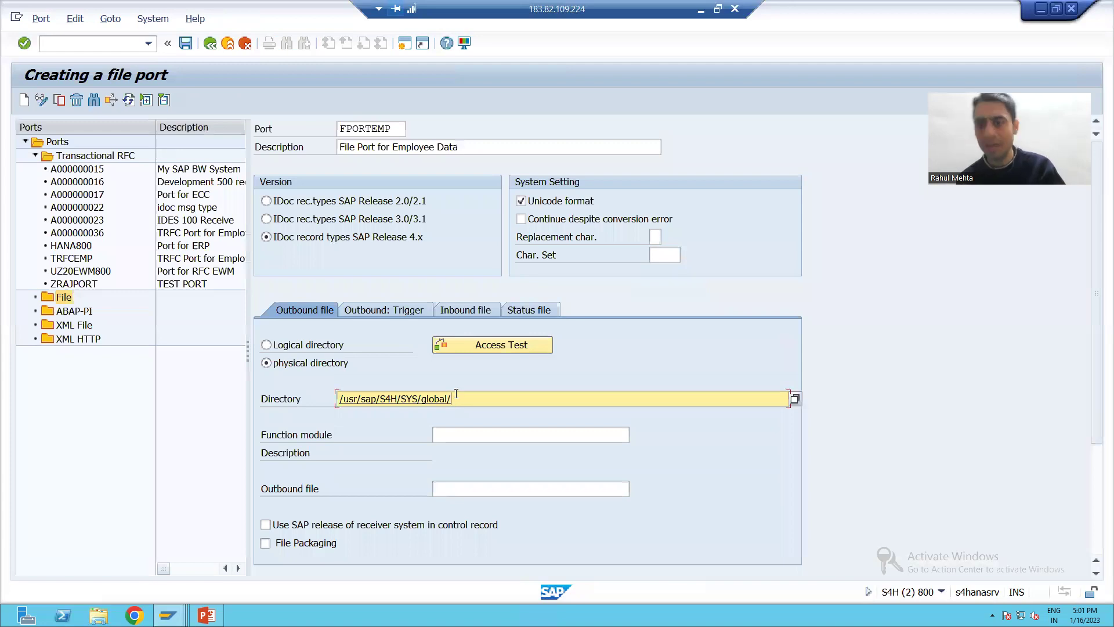
key(alt+Tab)
key(alt+Tab)
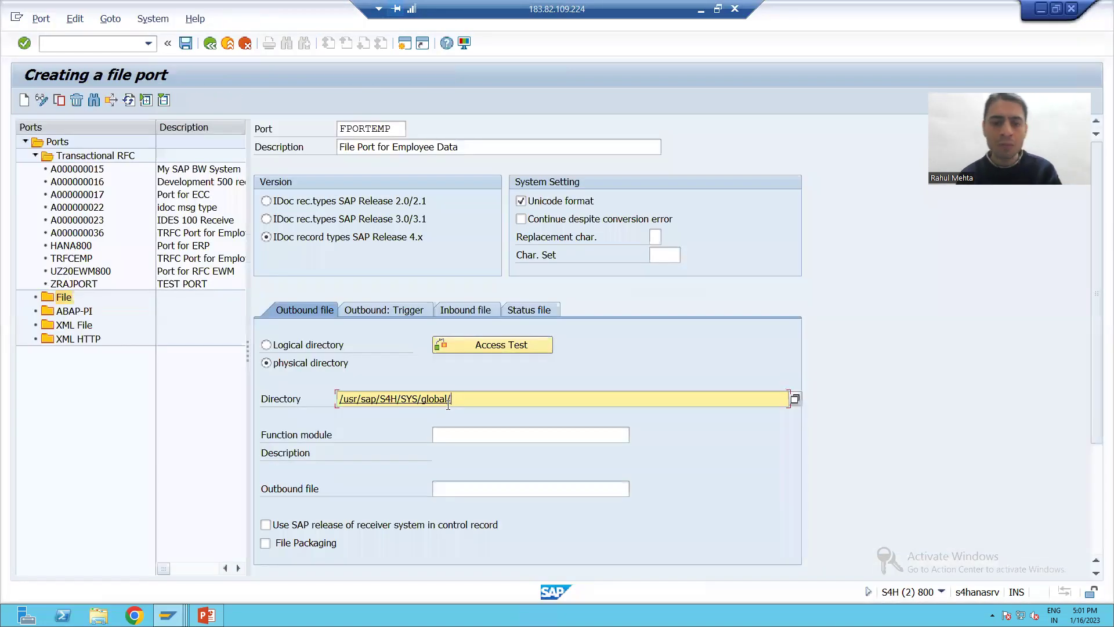
drag(456, 399, 334, 399)
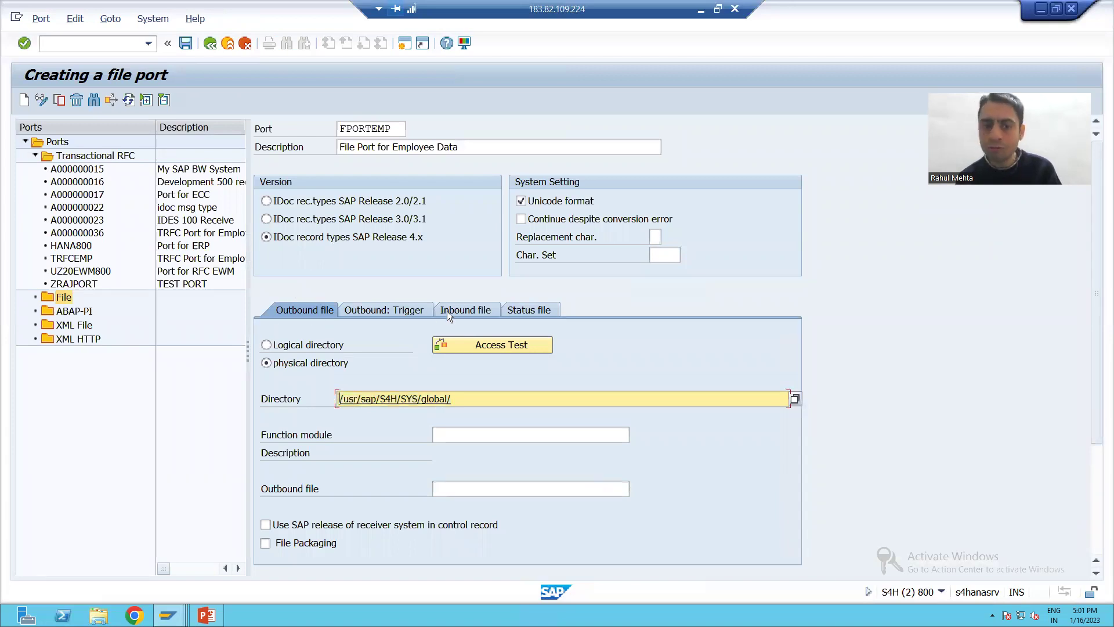
Step: Set the port's outbound file to outbound.txt and check it together with its physical directory
click(464, 305)
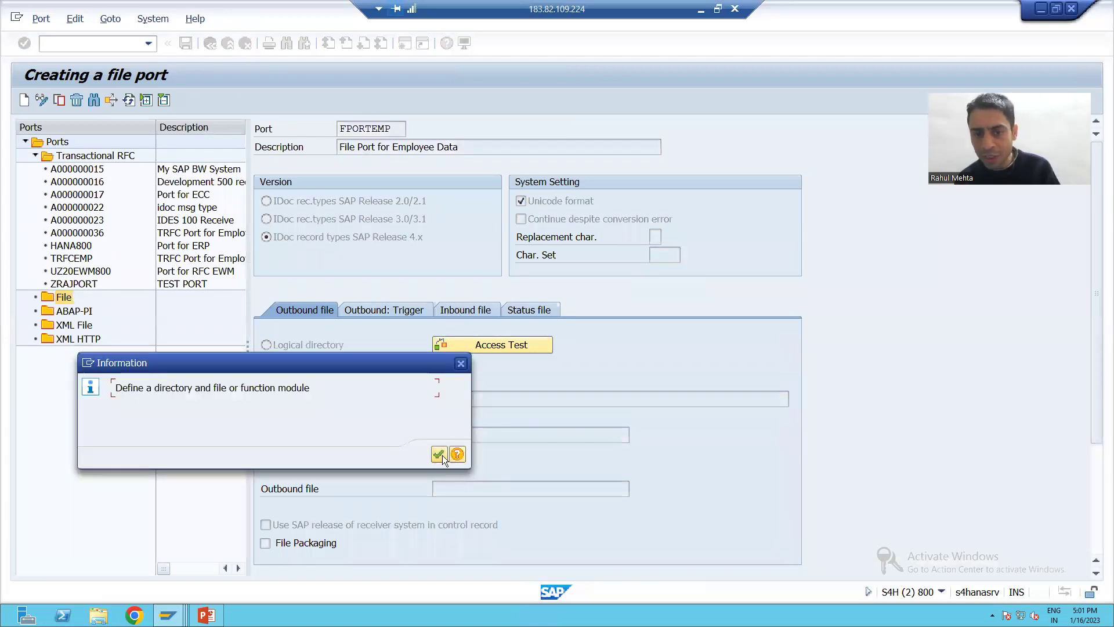
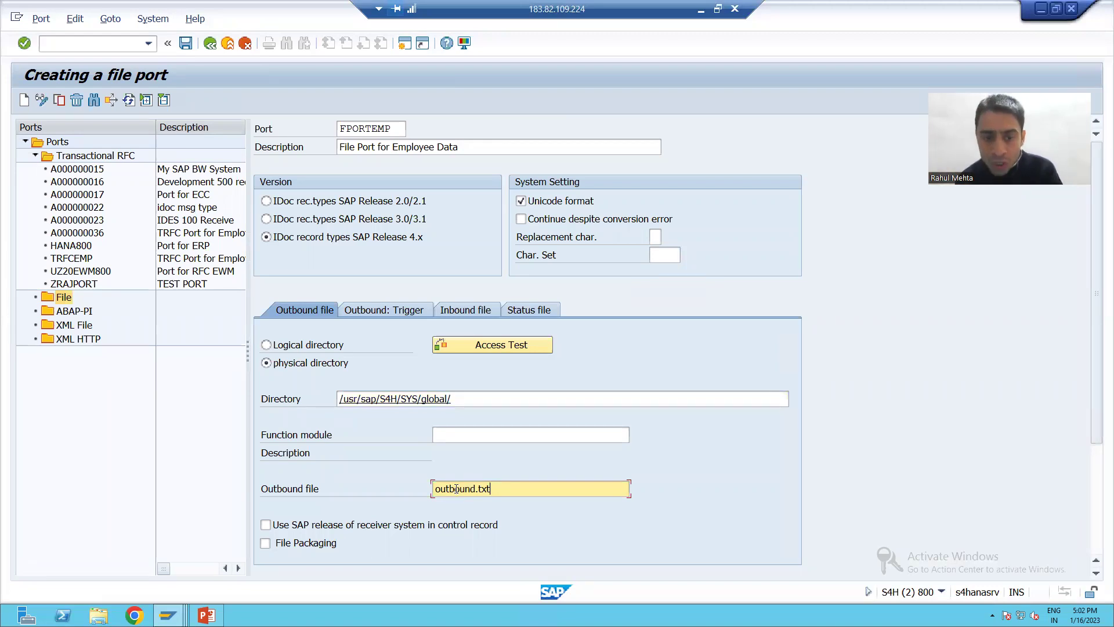
click(463, 398)
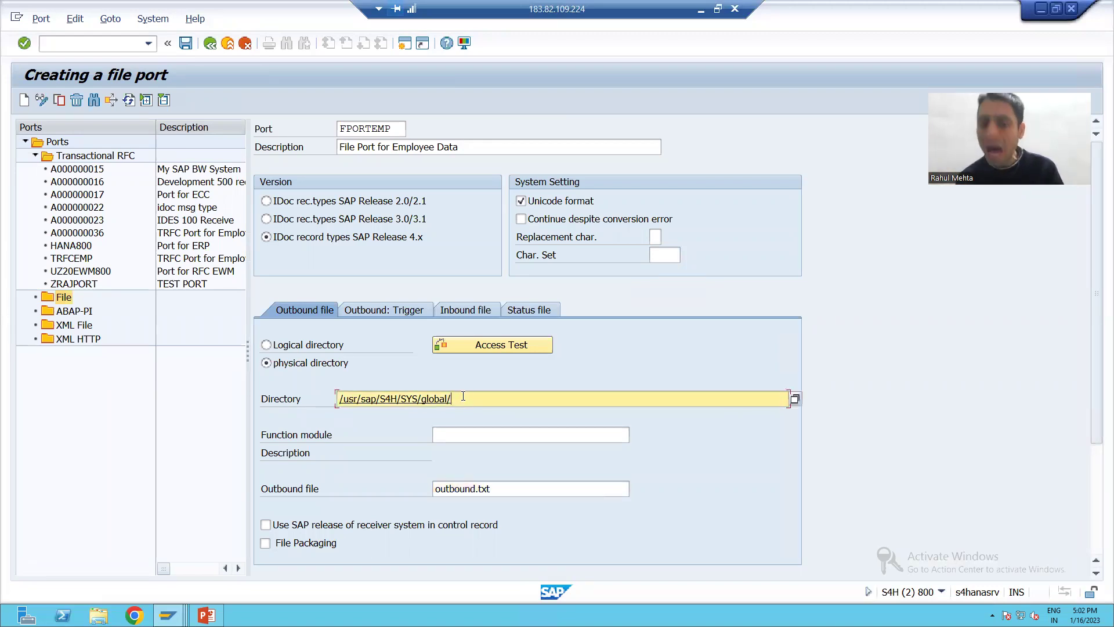
drag(500, 491, 440, 491)
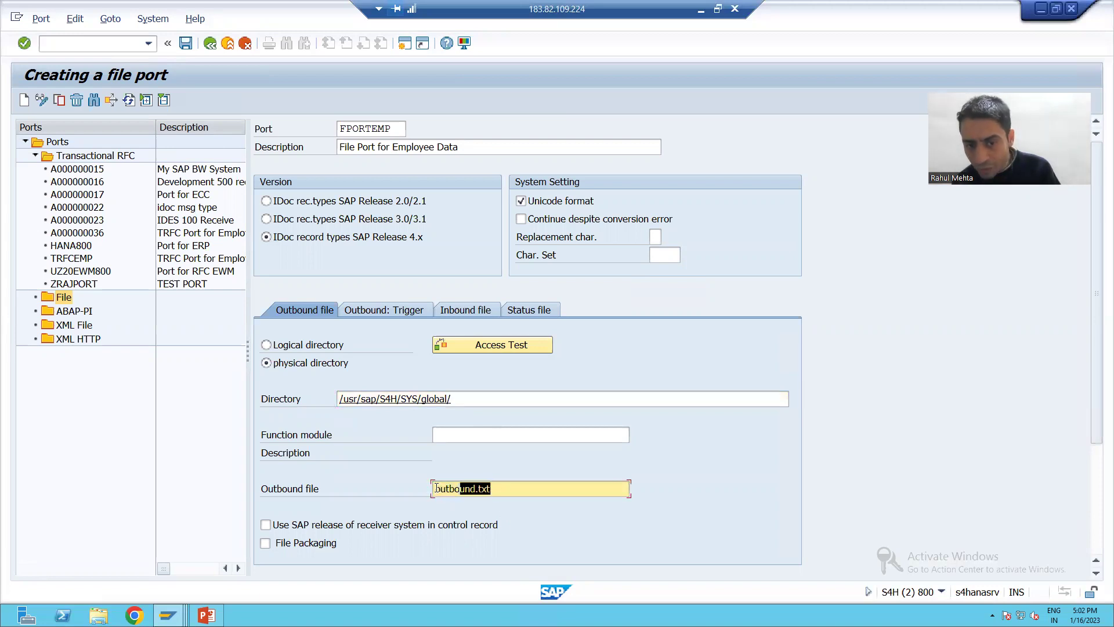
click(427, 492)
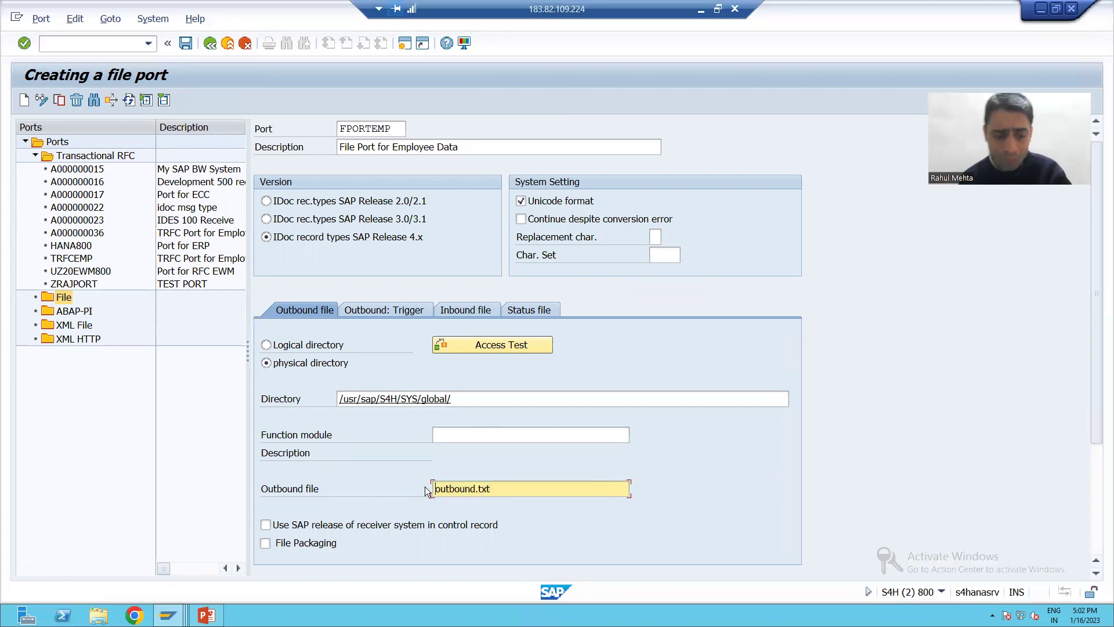
key(alt+Tab)
key(alt+Tab)
drag(495, 486, 420, 496)
click(443, 495)
click(420, 496)
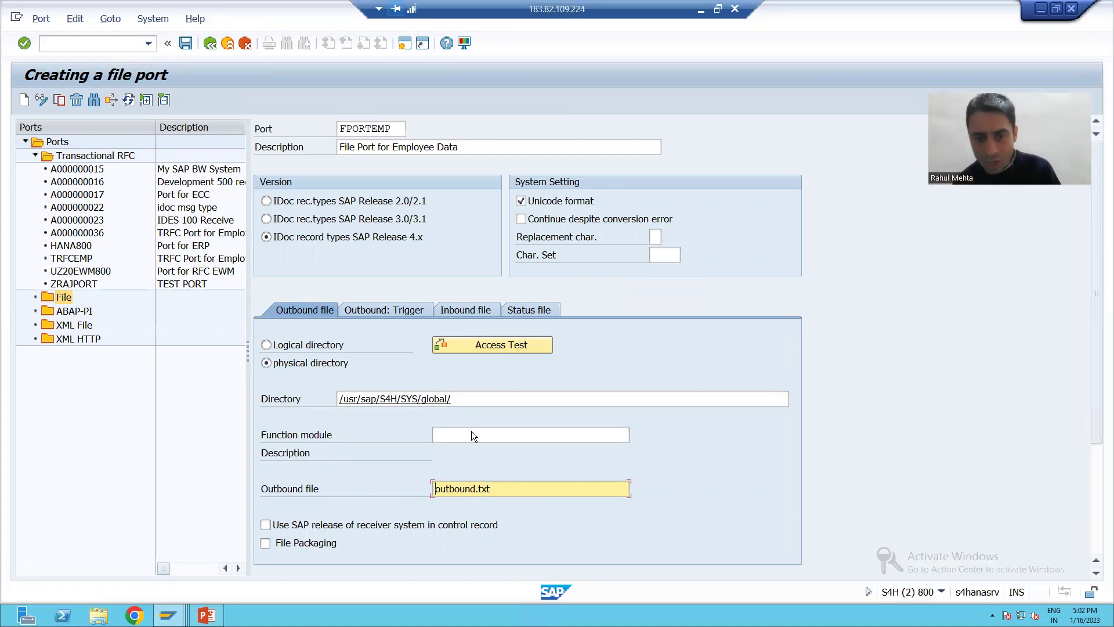
Step: Set the port's inbound file to inbound.txt in the physical directory /usr/sap/S4H/SYS/global/
click(464, 311)
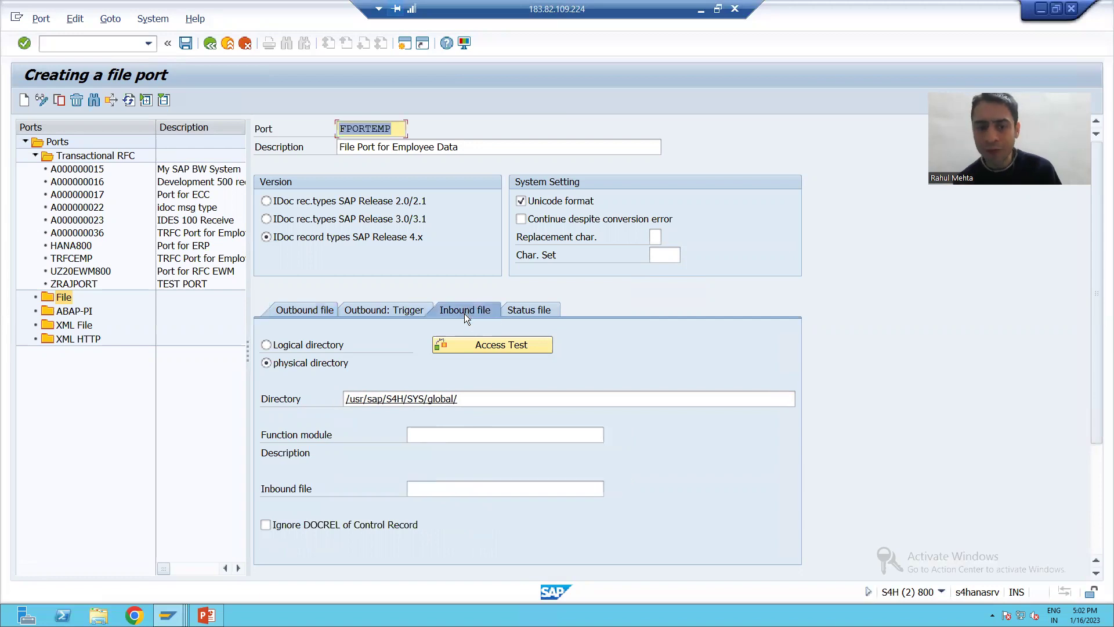
drag(467, 405, 343, 401)
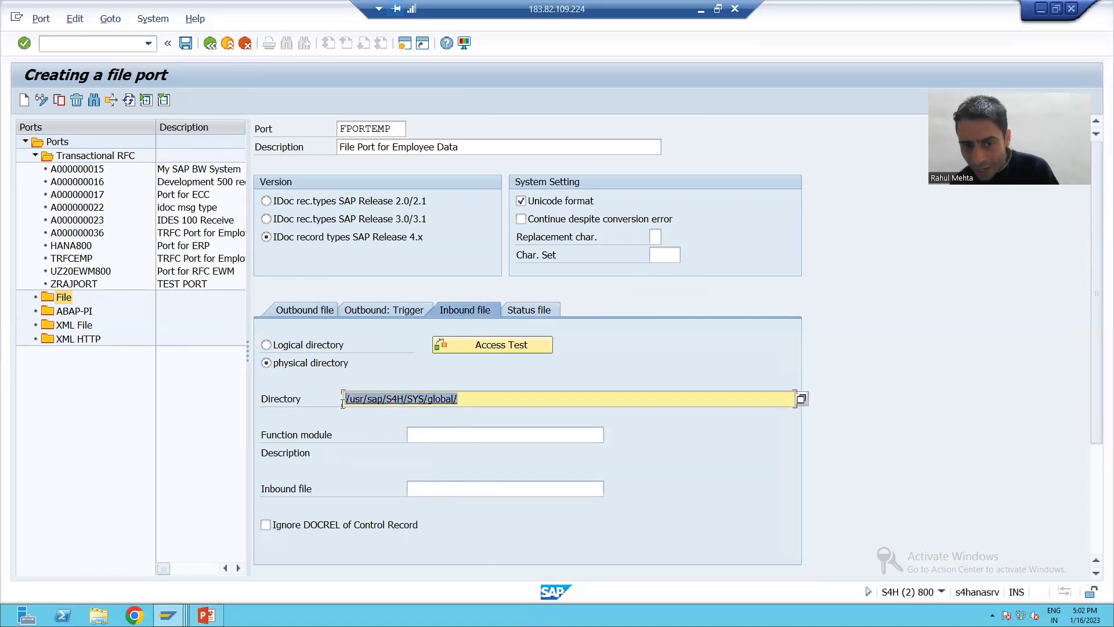
click(420, 489)
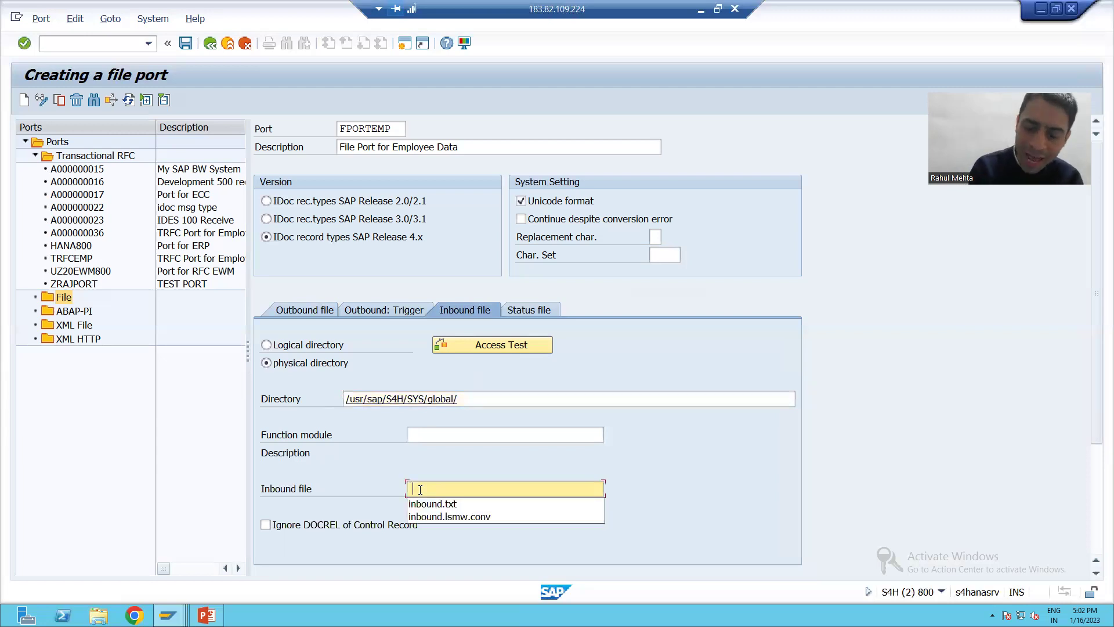
key(Down)
key(Return)
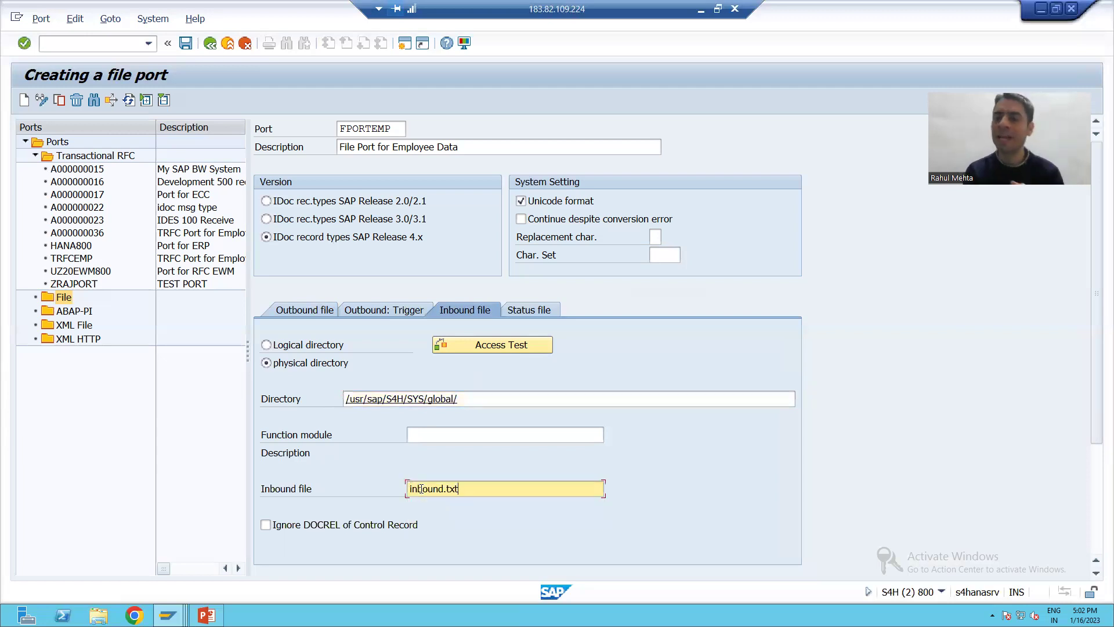
click(475, 400)
drag(463, 489, 398, 486)
click(409, 489)
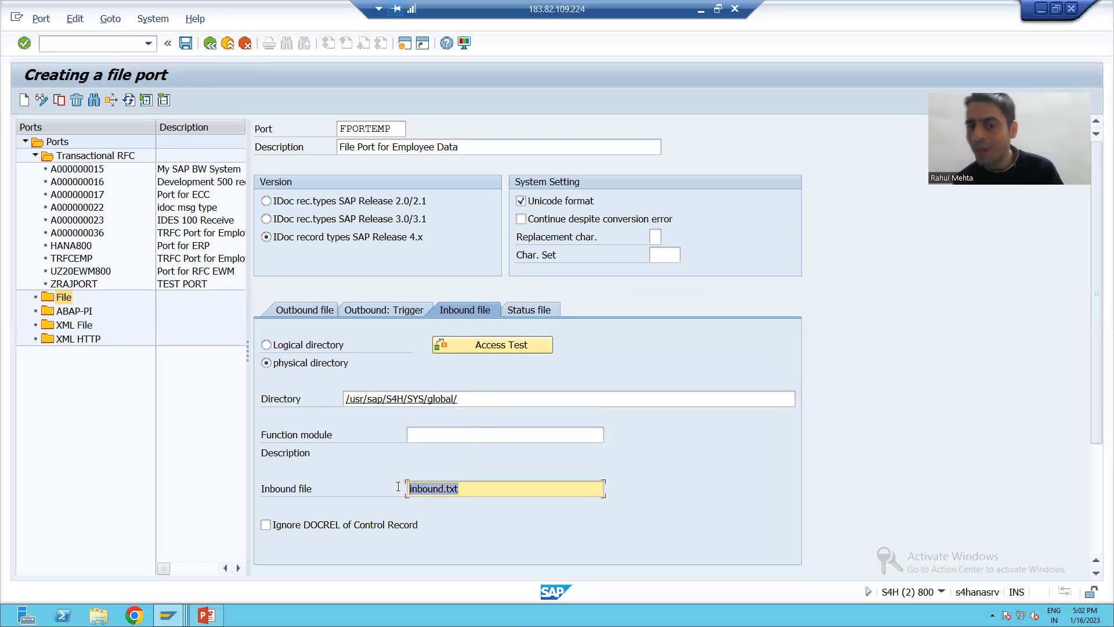
click(394, 485)
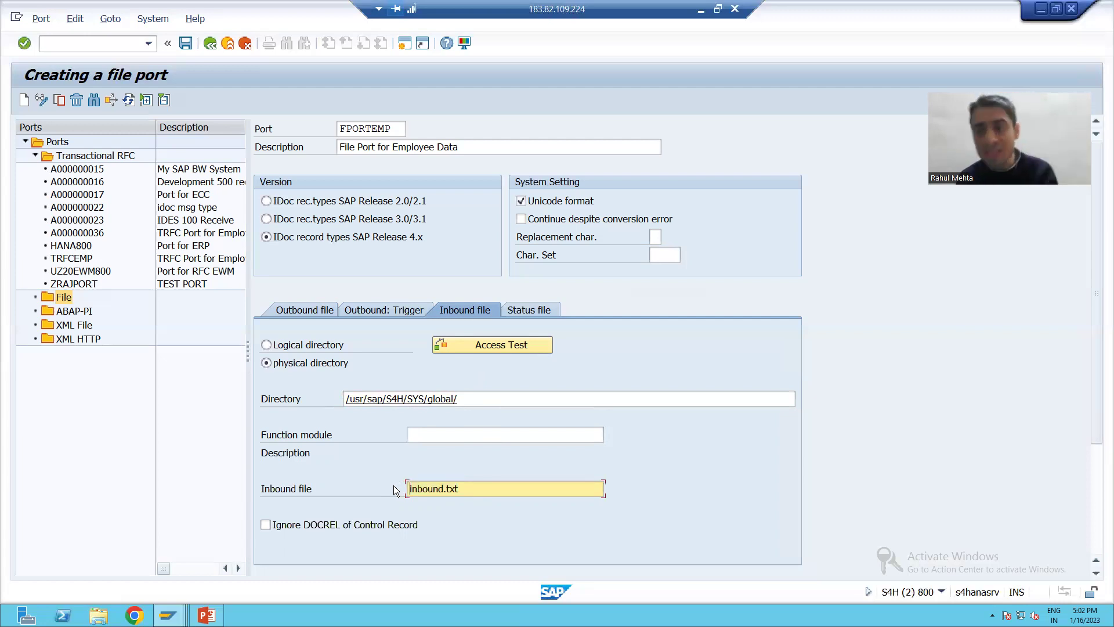
Step: Review the port's outbound directory and file name, and return to the inbound file settings
click(312, 311)
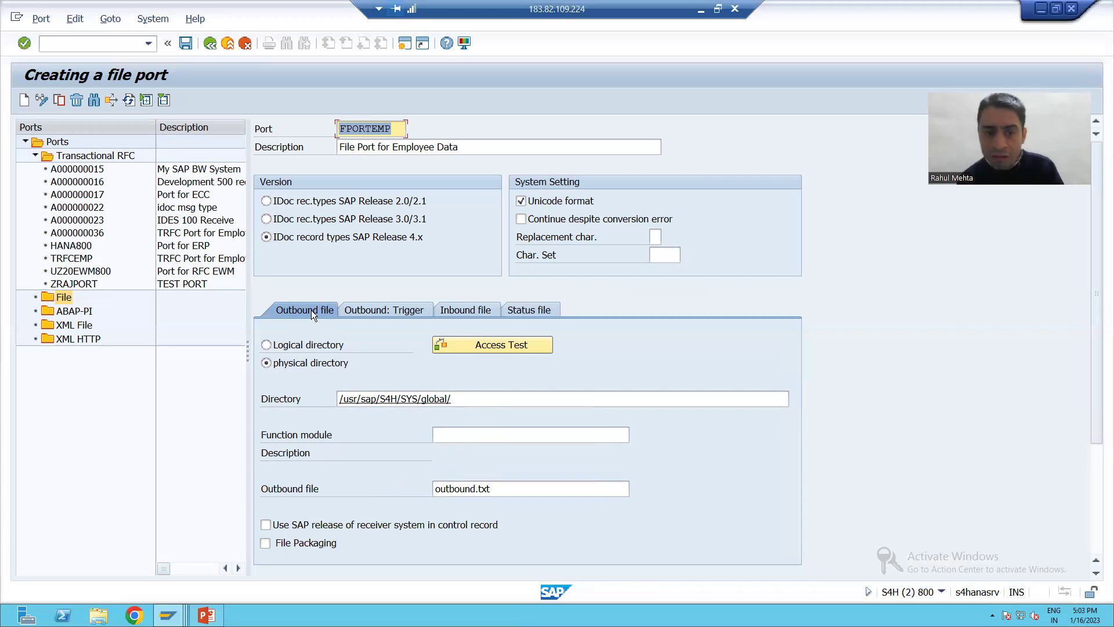
click(463, 397)
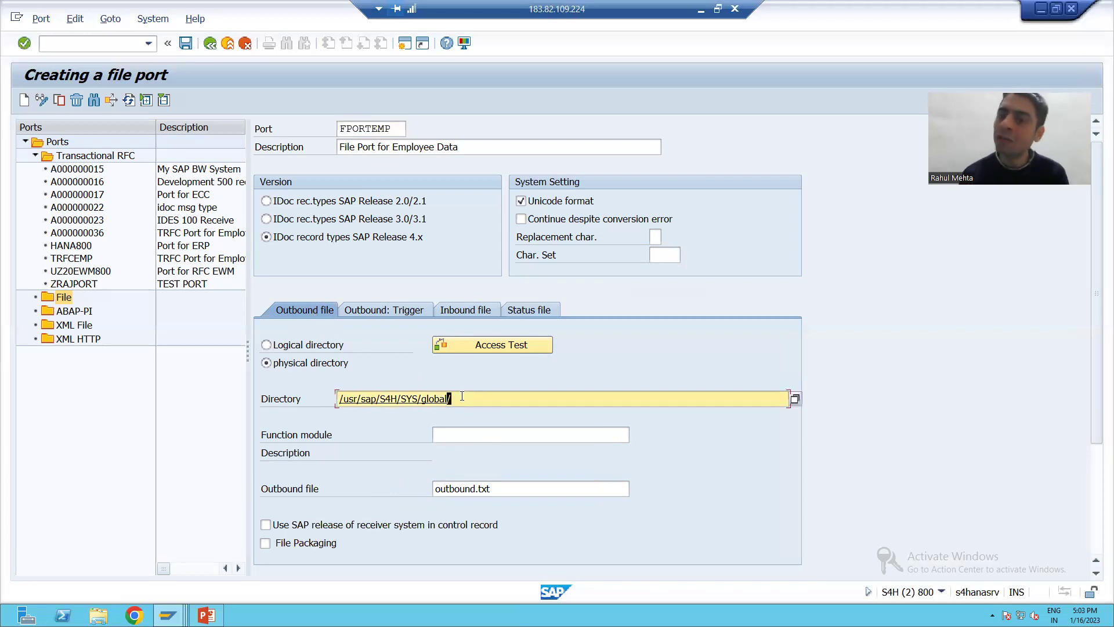
click(493, 491)
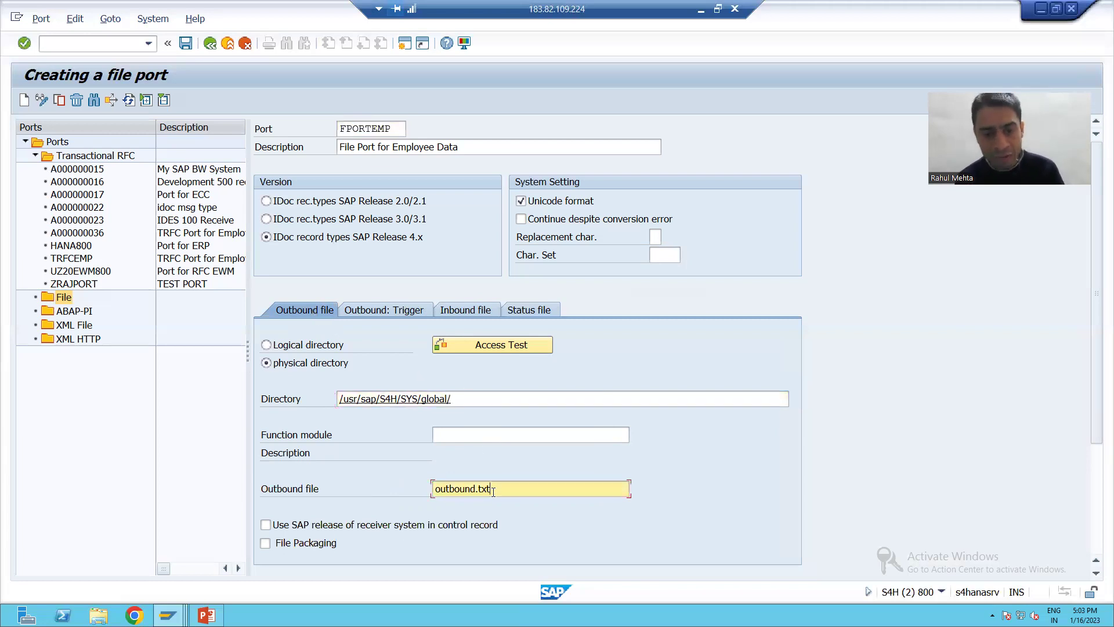
click(452, 309)
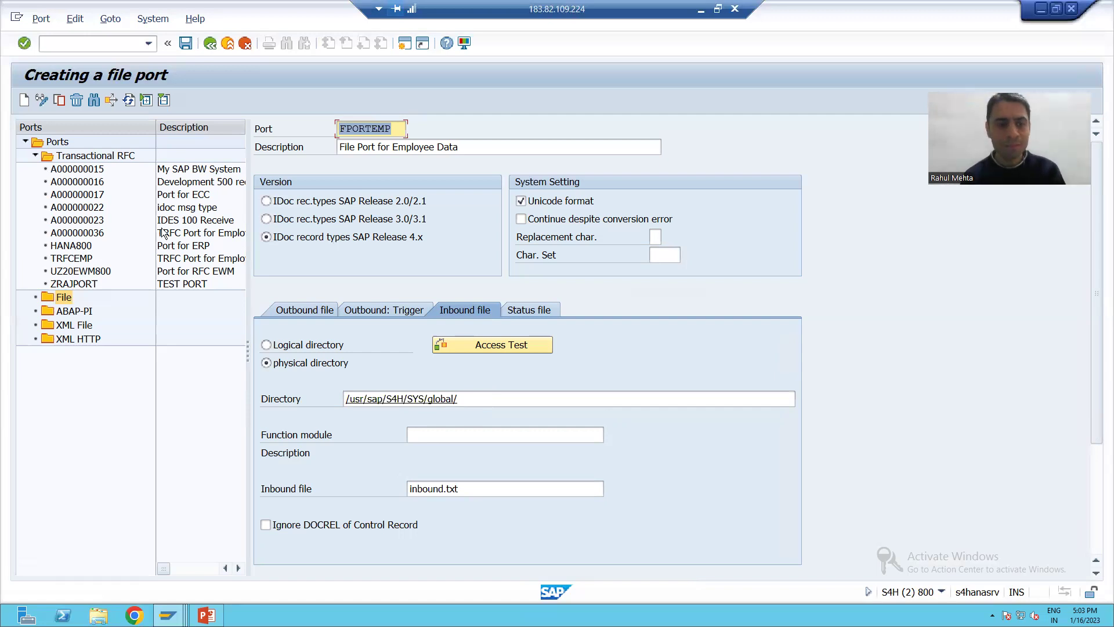
key(Return)
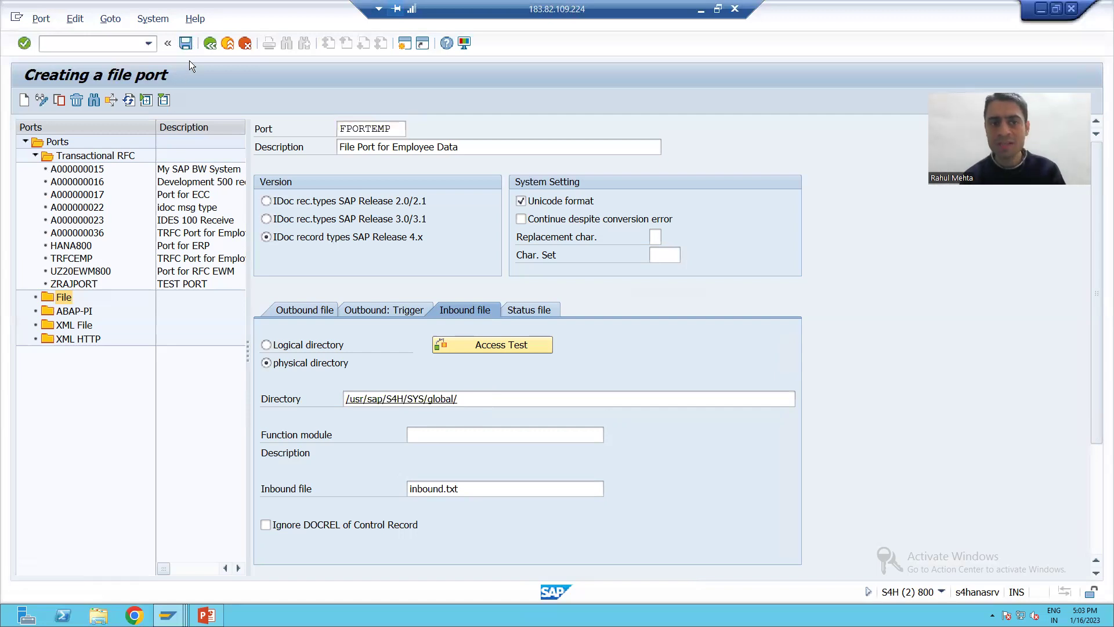